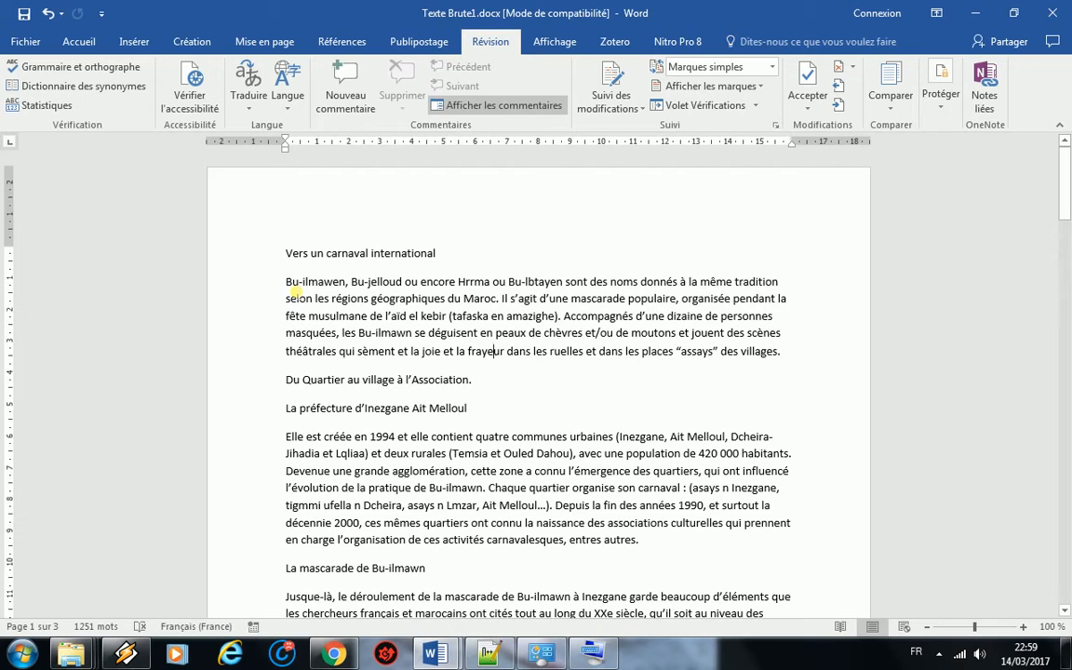
Step: Look through the raw text in Texte Brute1.docx and the finished layout in Vers un carnaval international.docx
{"action": "scroll", "coordinate": [294, 291], "scroll_direction": "down", "scroll_amount": 15}
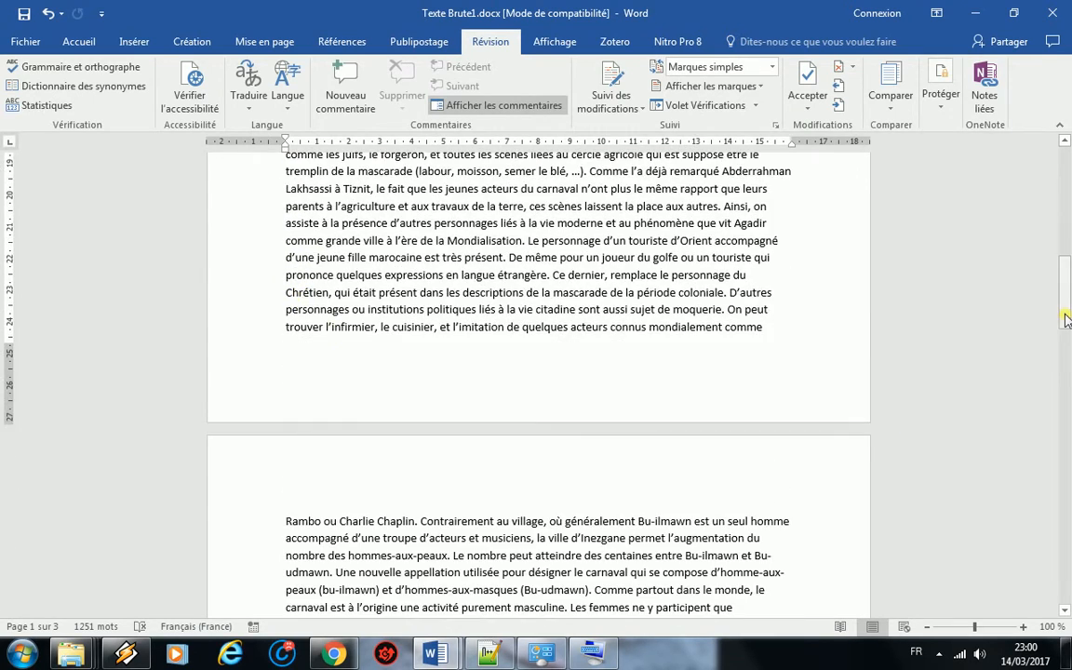
{"action": "left_click_drag", "start_coordinate": [1066, 272], "coordinate": [1069, 165]}
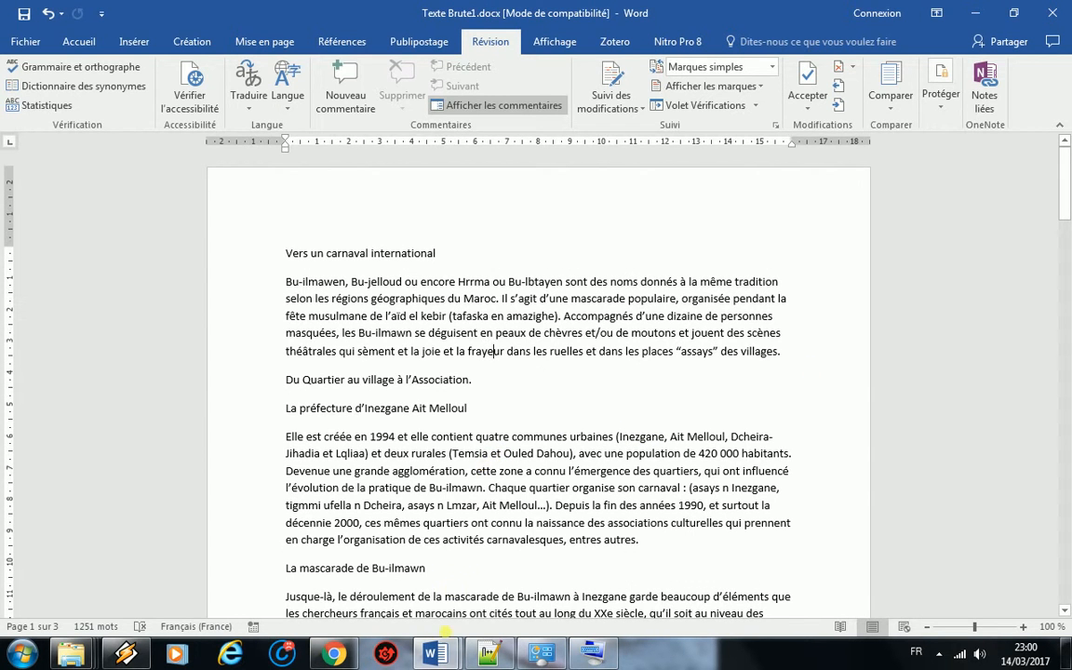
{"action": "mouse_move", "coordinate": [449, 657]}
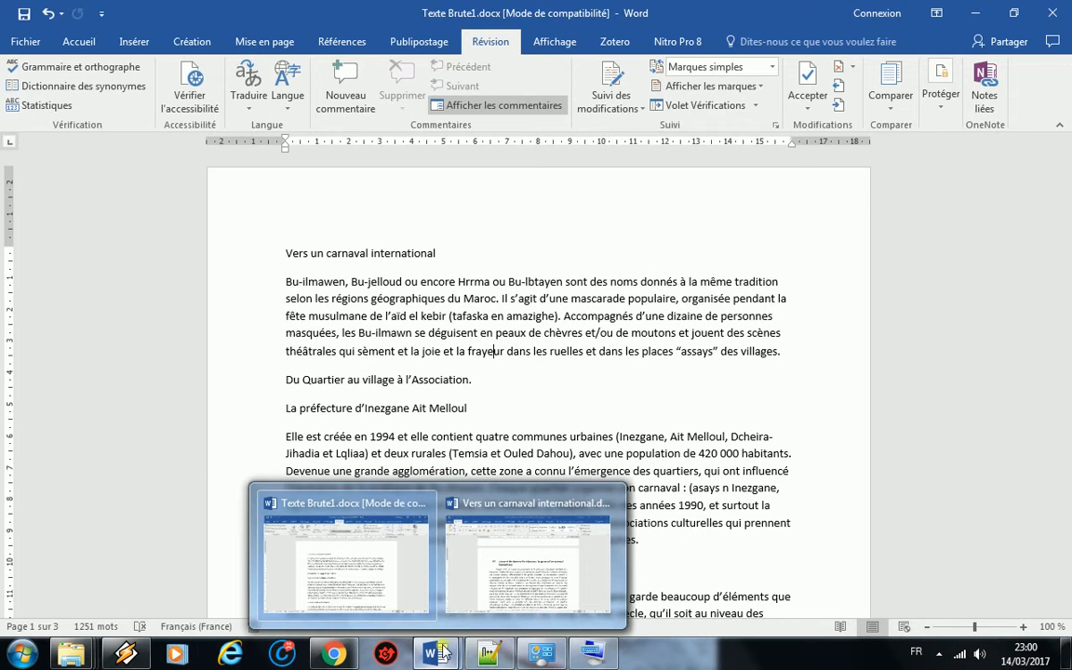
{"action": "left_click", "coordinate": [526, 554]}
{"action": "left_click_drag", "start_coordinate": [1068, 473], "coordinate": [1069, 321]}
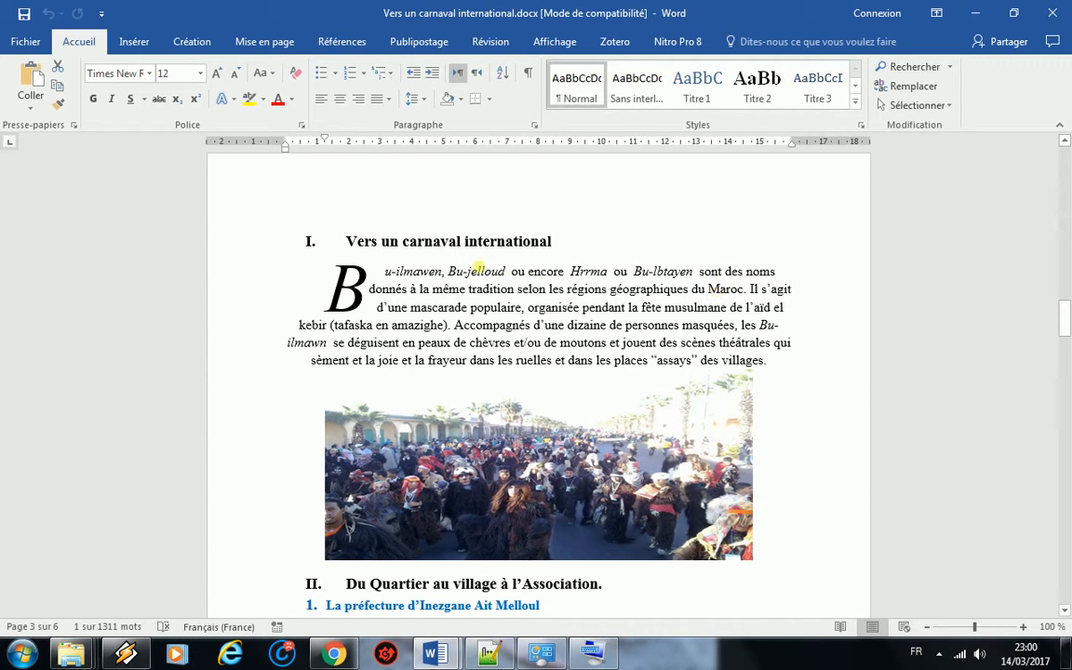
{"action": "scroll", "coordinate": [562, 490], "scroll_direction": "down", "scroll_amount": 3}
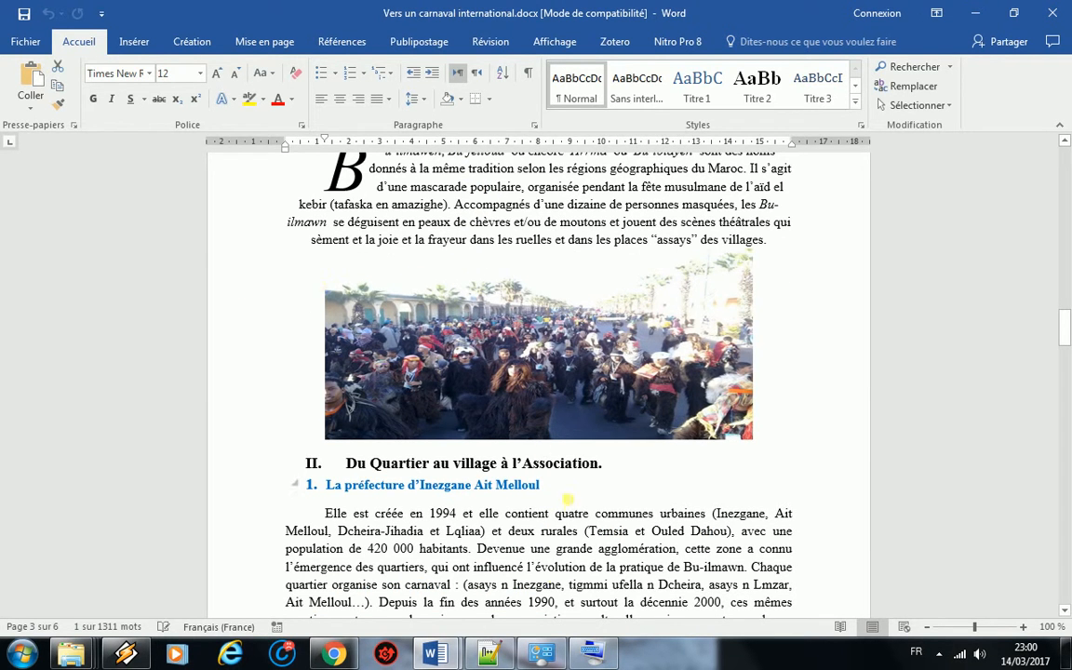
{"action": "scroll", "coordinate": [465, 489], "scroll_direction": "down", "scroll_amount": 14}
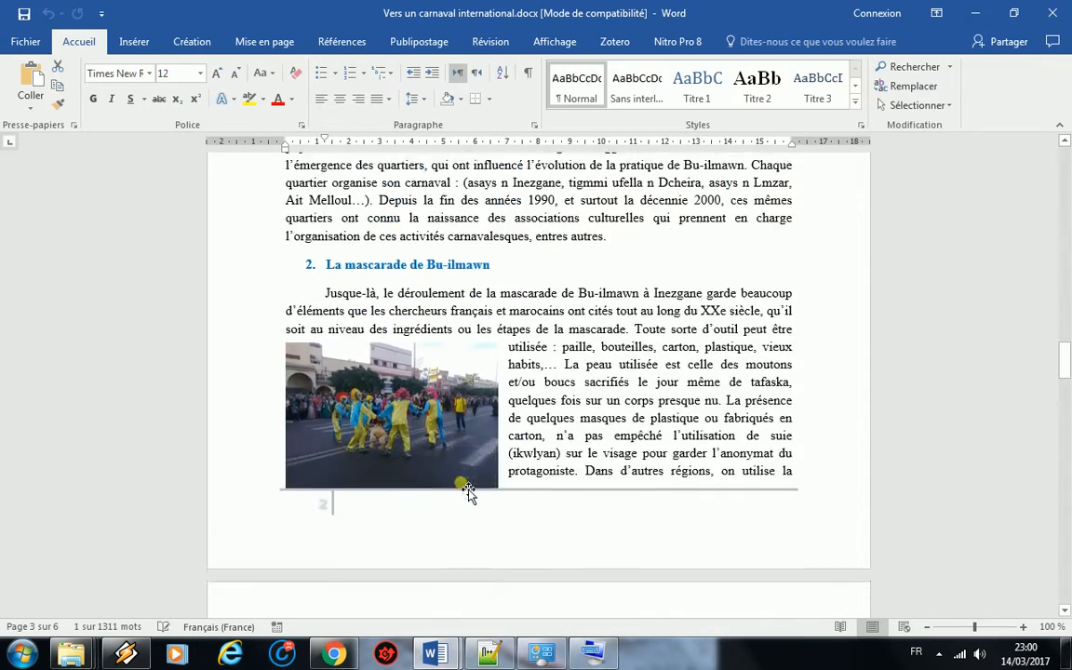
{"action": "scroll", "coordinate": [465, 489], "scroll_direction": "down", "scroll_amount": 20}
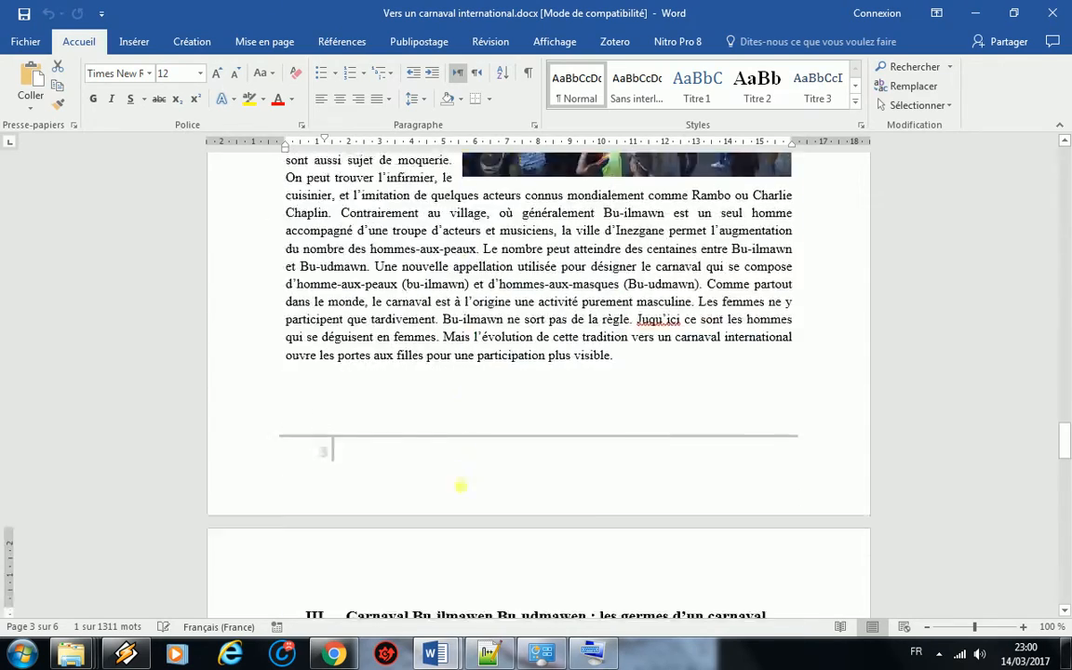
{"action": "scroll", "coordinate": [465, 495], "scroll_direction": "down", "scroll_amount": 9}
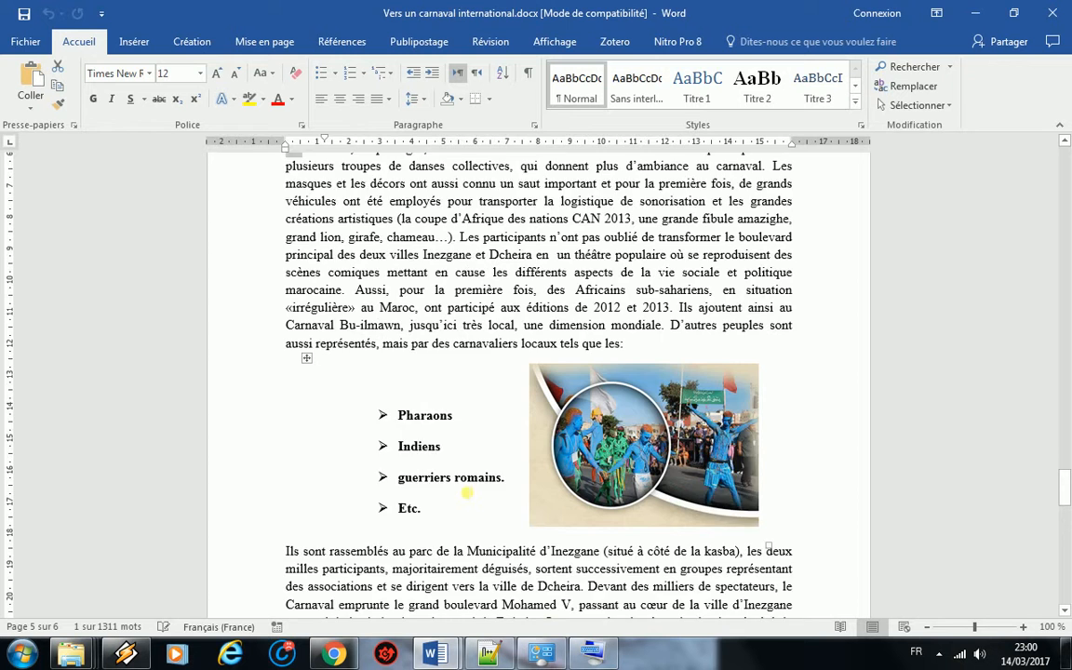
{"action": "scroll", "coordinate": [418, 393], "scroll_direction": "down", "scroll_amount": 7}
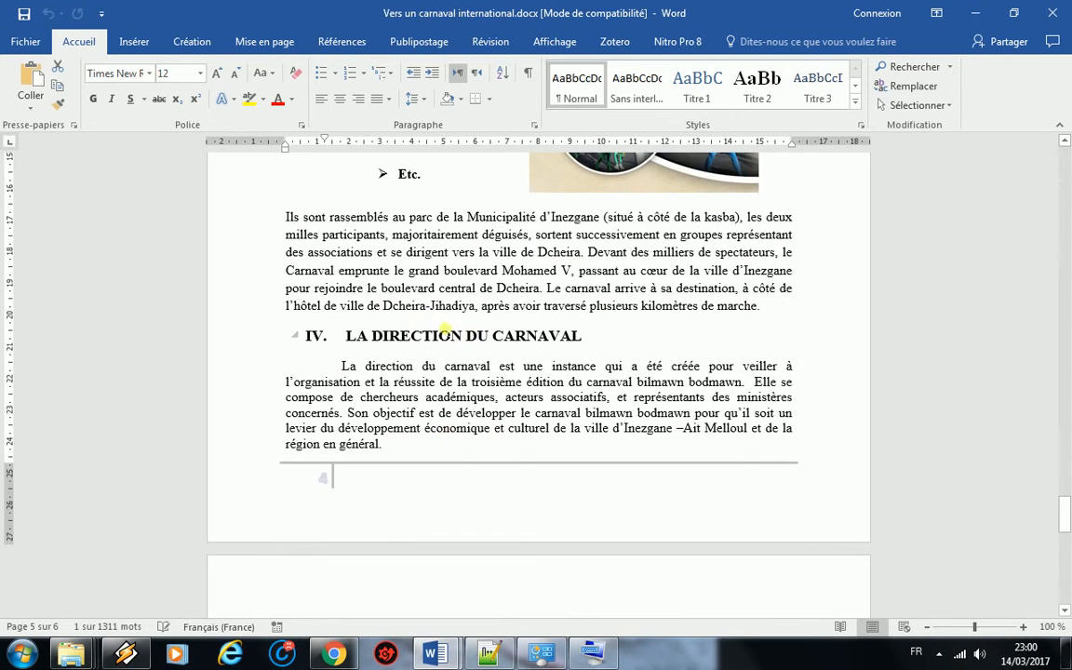
{"action": "scroll", "coordinate": [562, 344], "scroll_direction": "down", "scroll_amount": 9}
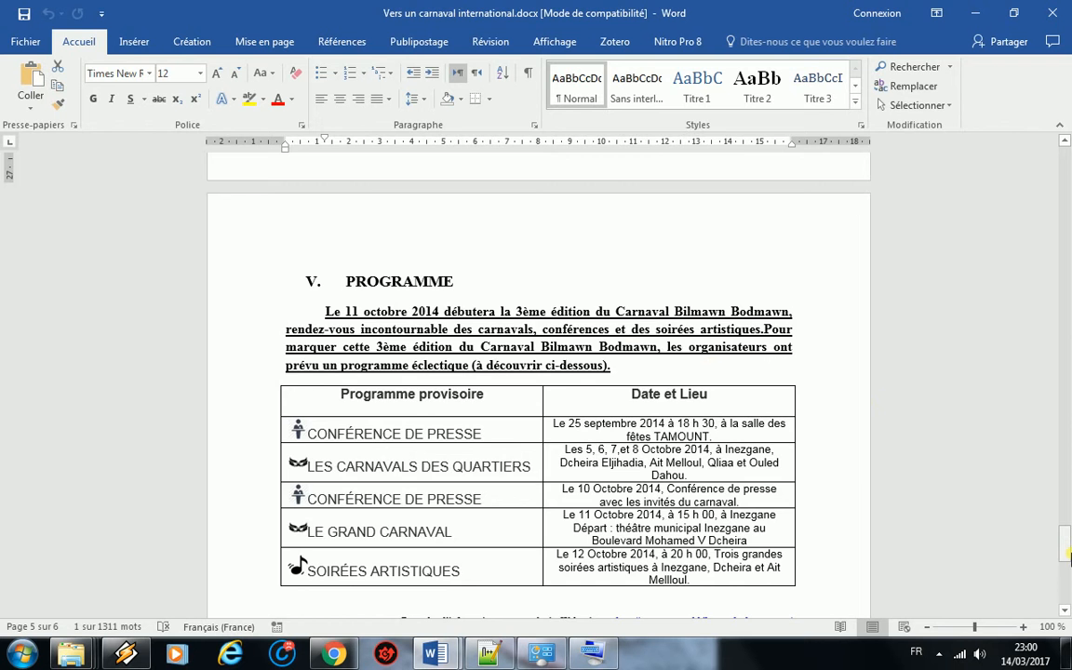
Step: Check the fonts and sizes of the body text, section IV heading, programme table and programme introduction in the finished document
{"action": "left_click_drag", "start_coordinate": [1067, 551], "coordinate": [1066, 503]}
{"action": "left_click_drag", "start_coordinate": [721, 505], "coordinate": [307, 426]}
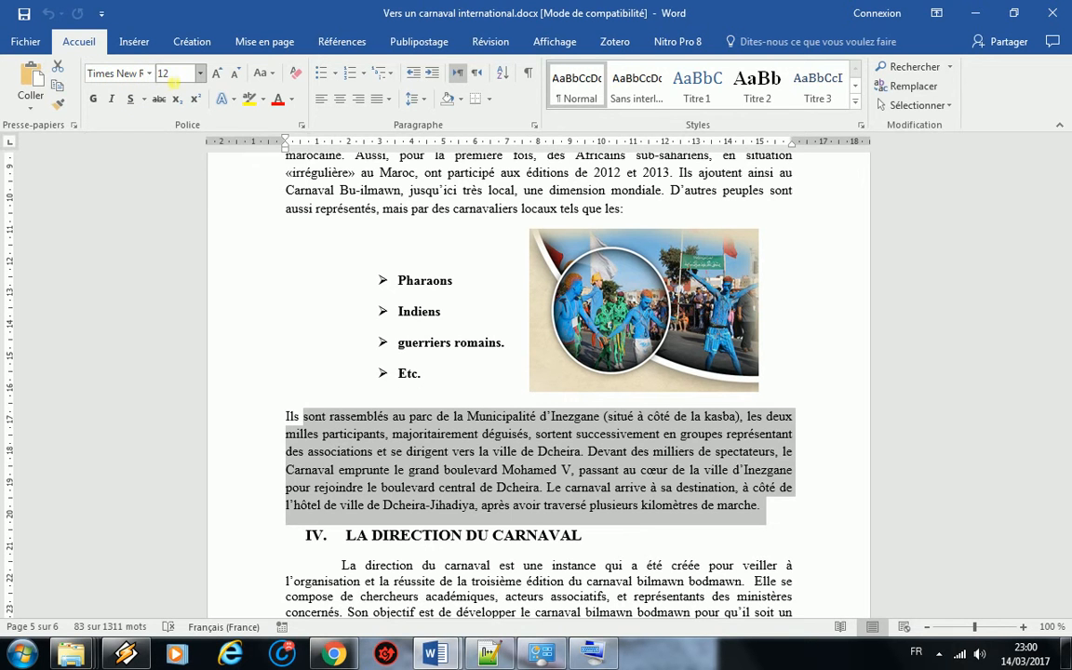
{"action": "left_click_drag", "start_coordinate": [593, 540], "coordinate": [346, 540]}
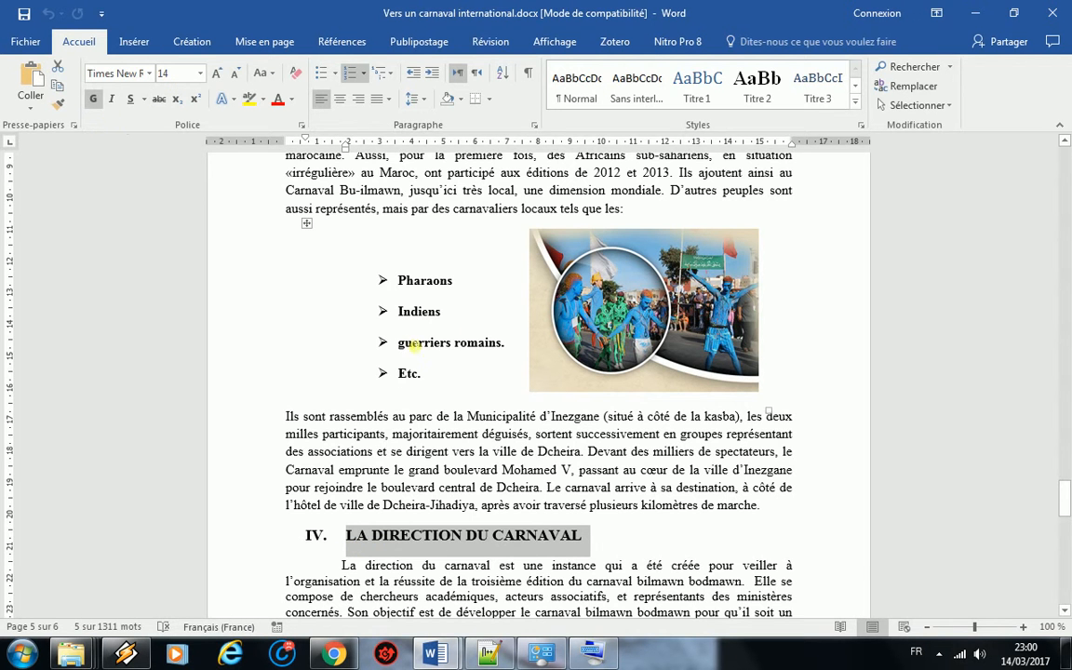
{"action": "scroll", "coordinate": [409, 342], "scroll_direction": "down", "scroll_amount": 8}
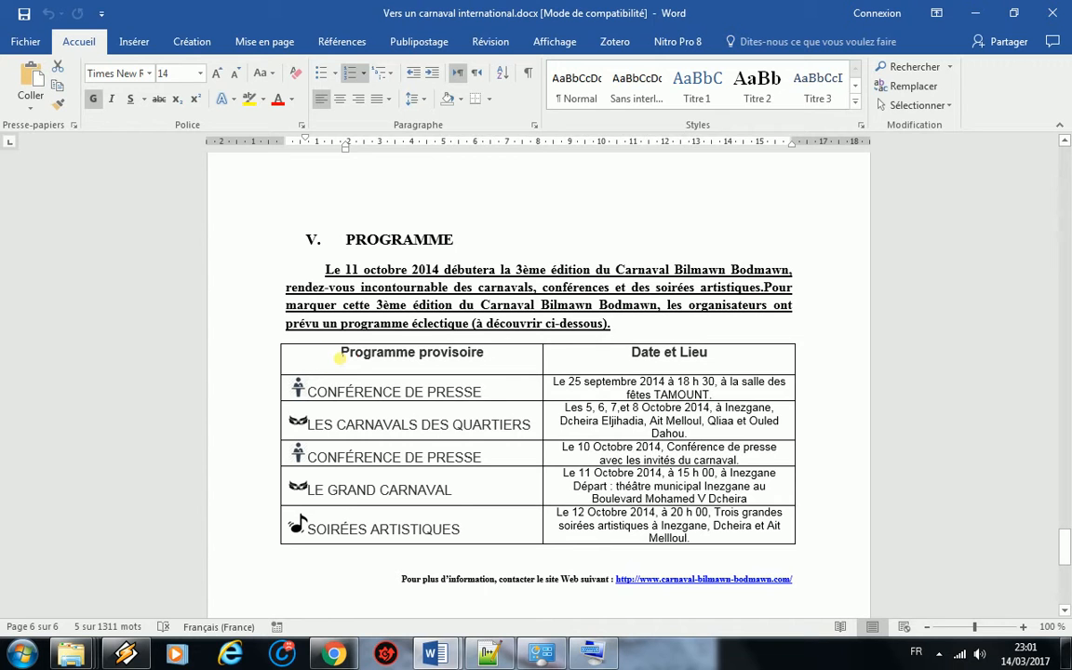
{"action": "left_click_drag", "start_coordinate": [368, 368], "coordinate": [675, 518]}
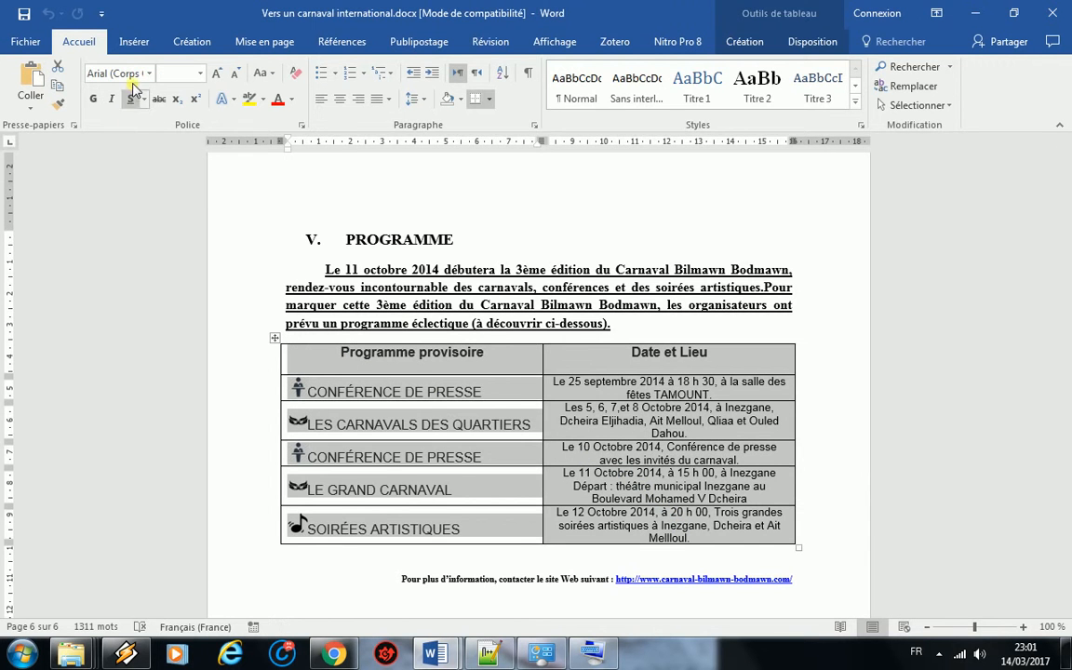
{"action": "left_click", "coordinate": [485, 395]}
{"action": "left_click_drag", "start_coordinate": [489, 398], "coordinate": [391, 394]}
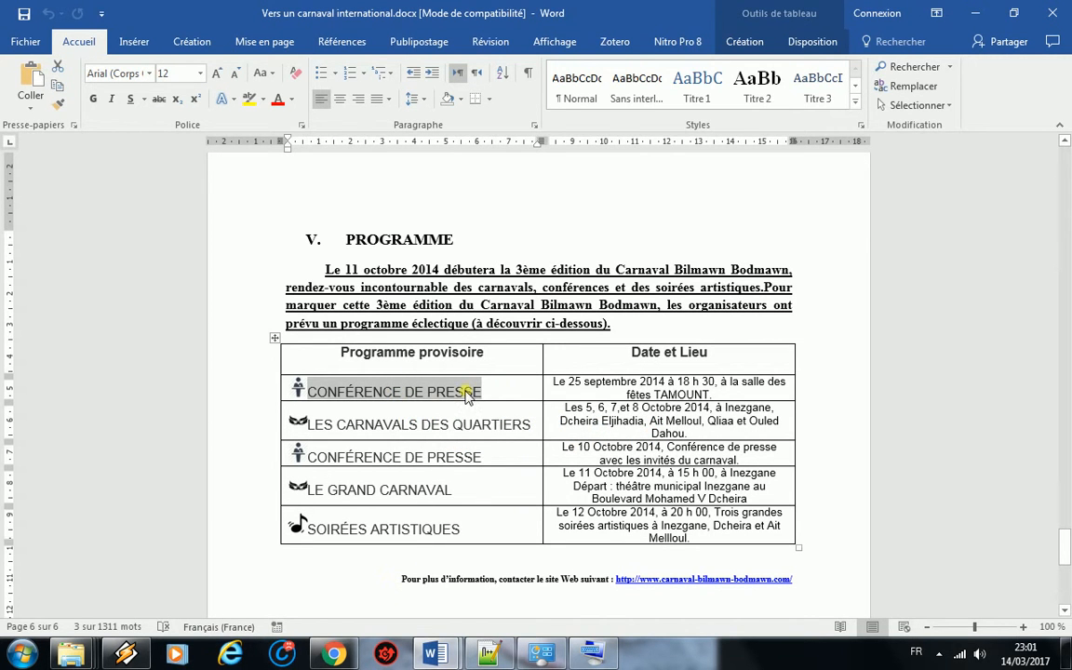
{"action": "left_click_drag", "start_coordinate": [641, 328], "coordinate": [310, 284]}
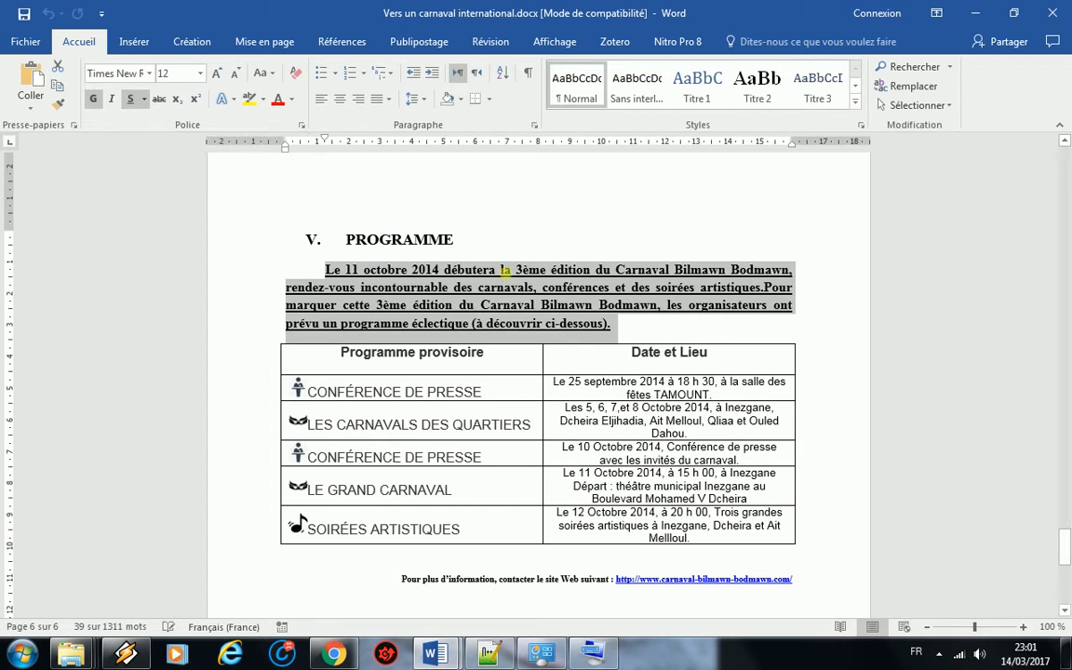
{"action": "left_click_drag", "start_coordinate": [1067, 549], "coordinate": [1066, 172]}
Step: Switch to Texte Brute1.docx and set the text from the title through the programme introduction paragraph in Times New Roman
{"action": "mouse_move", "coordinate": [439, 654]}
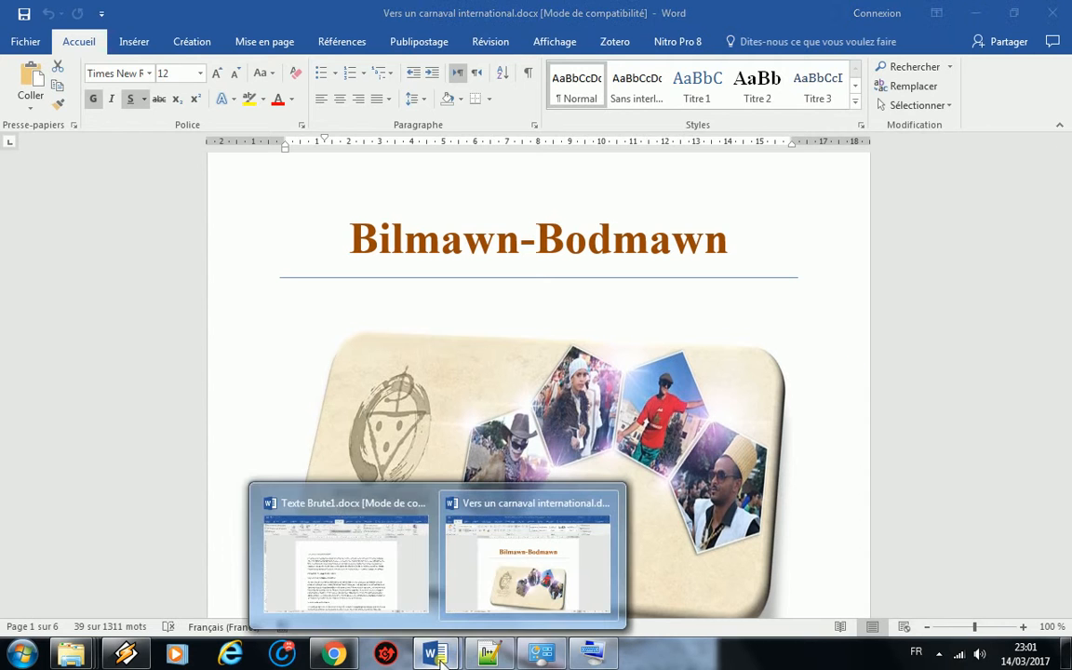
{"action": "left_click", "coordinate": [367, 577]}
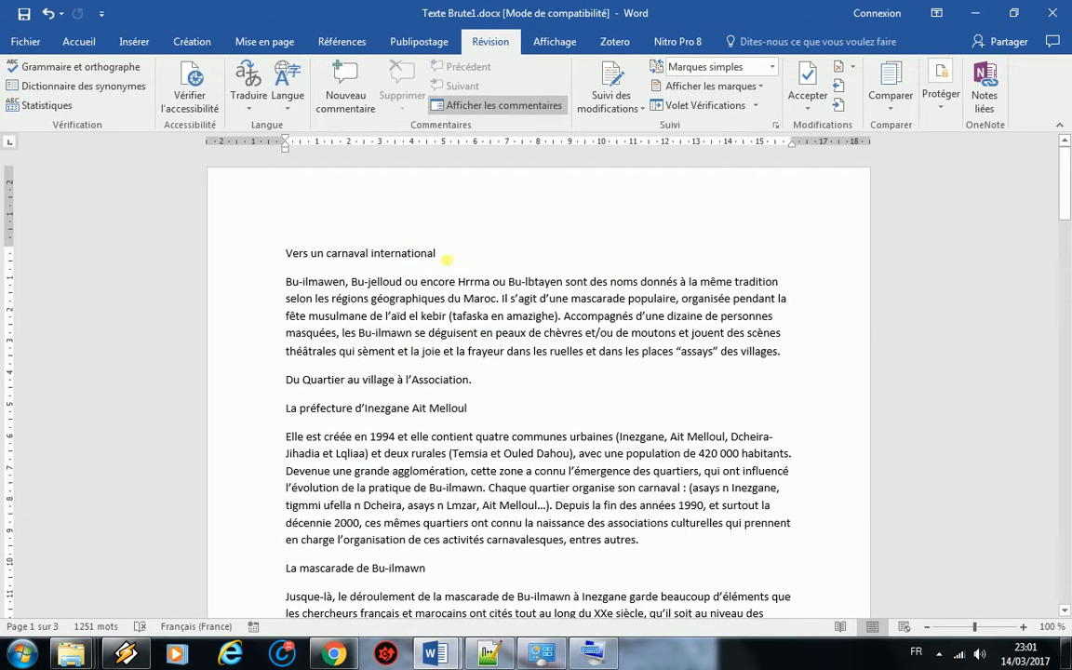
{"action": "left_click_drag", "start_coordinate": [446, 256], "coordinate": [306, 259]}
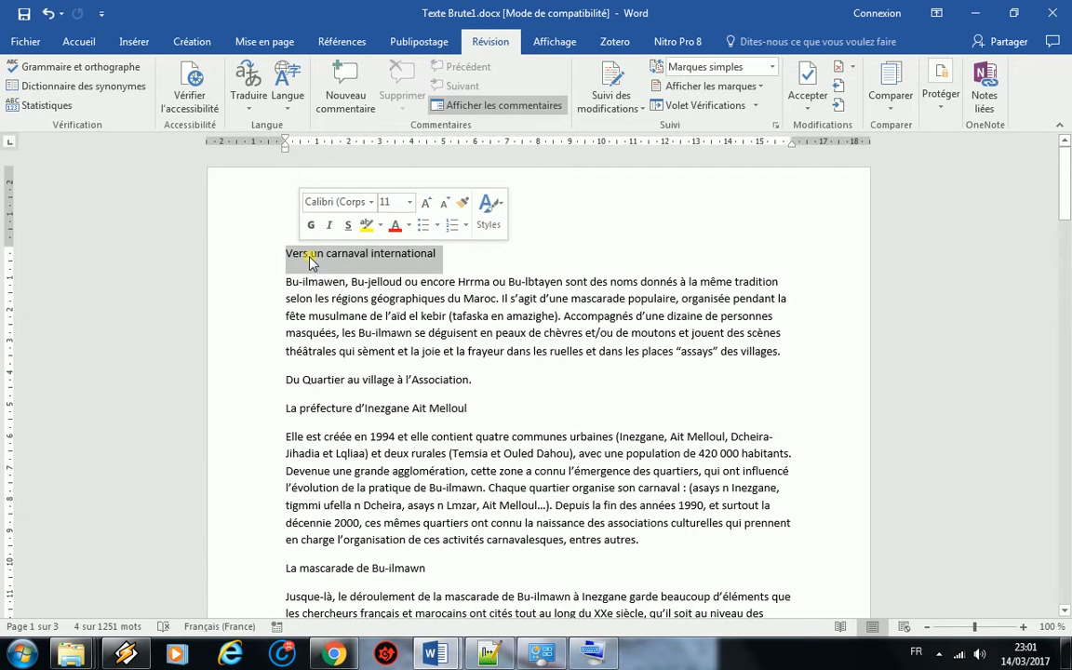
{"action": "left_click", "coordinate": [80, 41]}
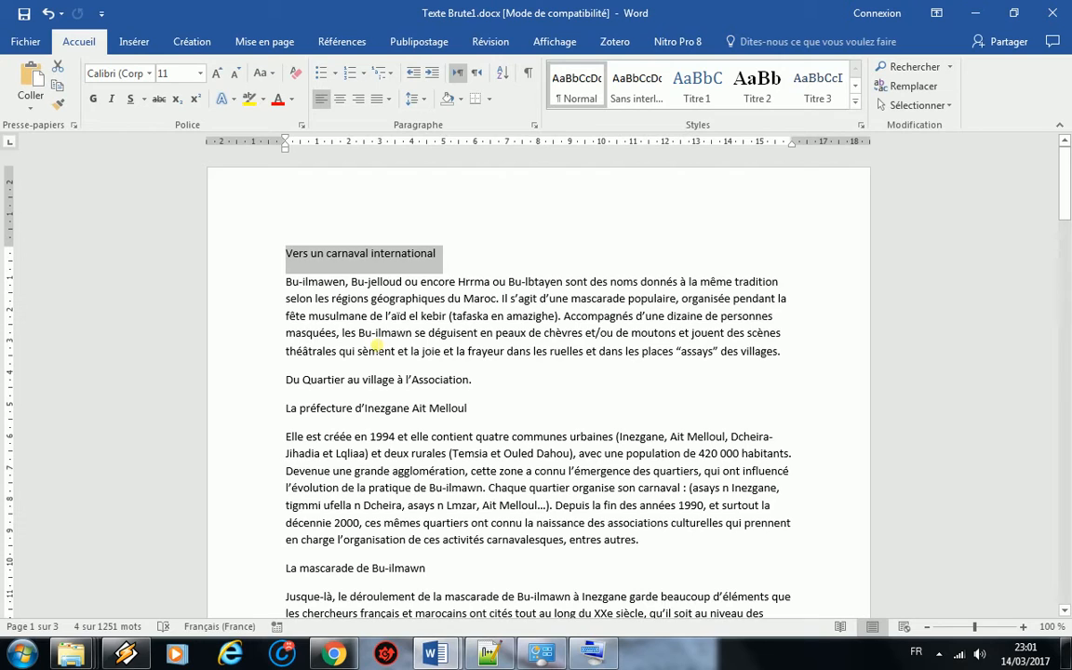
{"action": "left_click", "coordinate": [302, 300]}
{"action": "left_click_drag", "start_coordinate": [288, 258], "coordinate": [419, 224]}
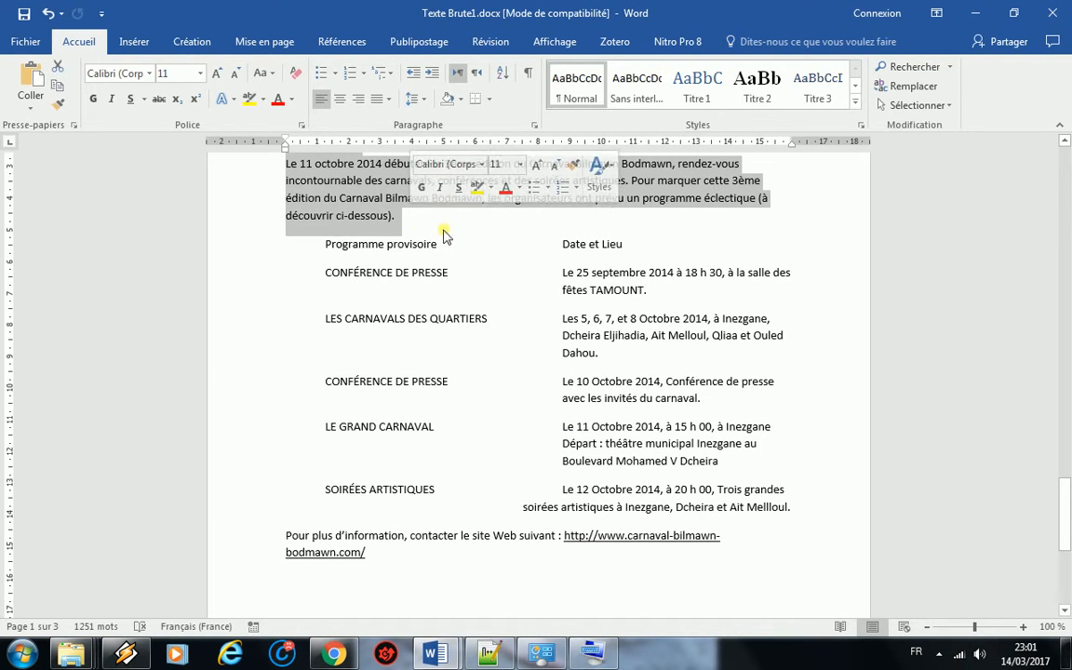
{"action": "left_click", "coordinate": [151, 76]}
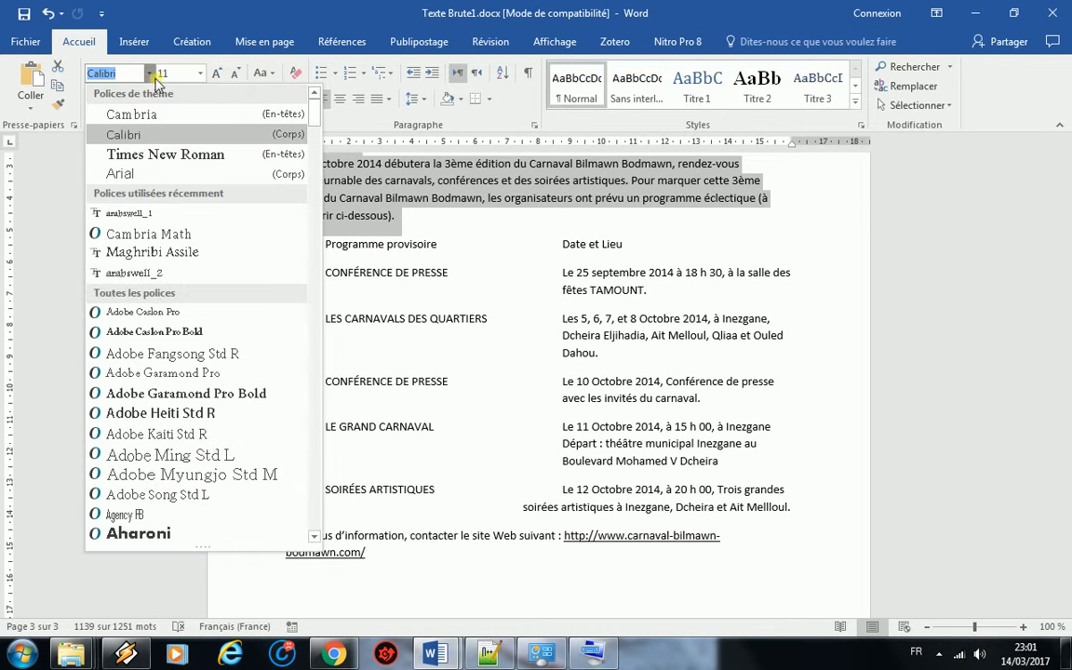
{"action": "left_click", "coordinate": [200, 158]}
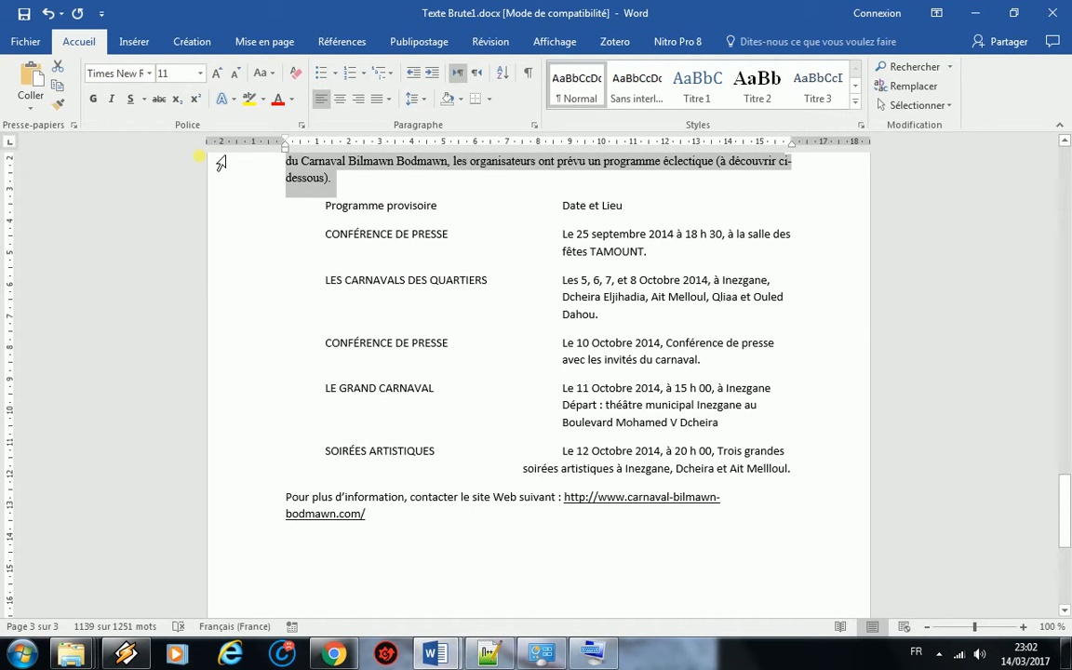
Step: Set the font size of the selected text, from the title through the programme introduction, to 12
{"action": "left_click_drag", "start_coordinate": [1070, 506], "coordinate": [1067, 421]}
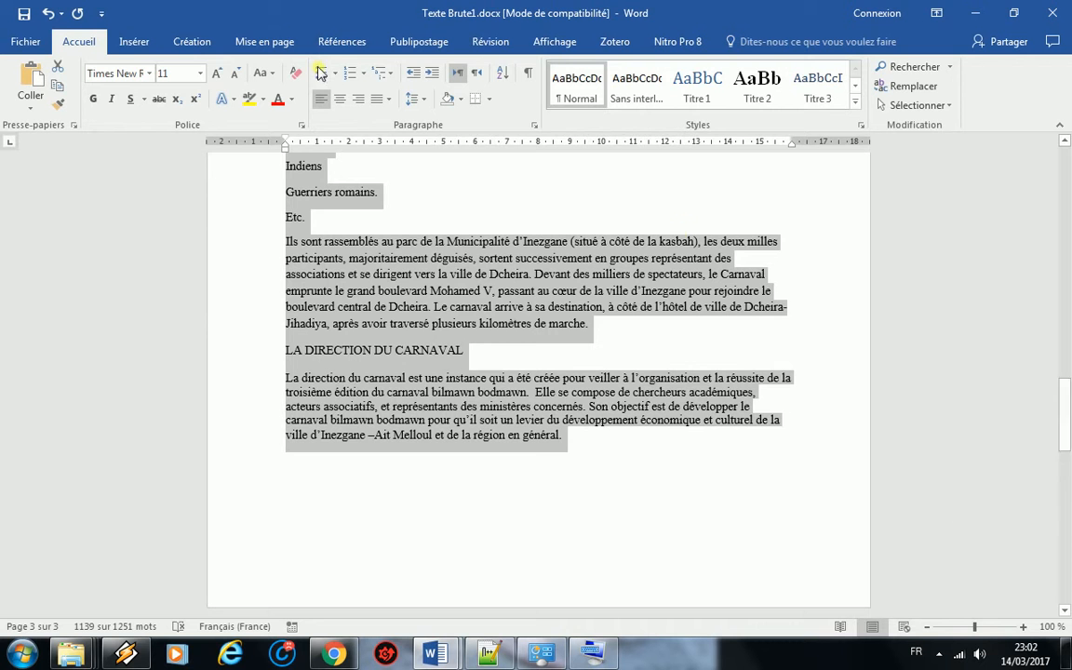
{"action": "left_click", "coordinate": [200, 73]}
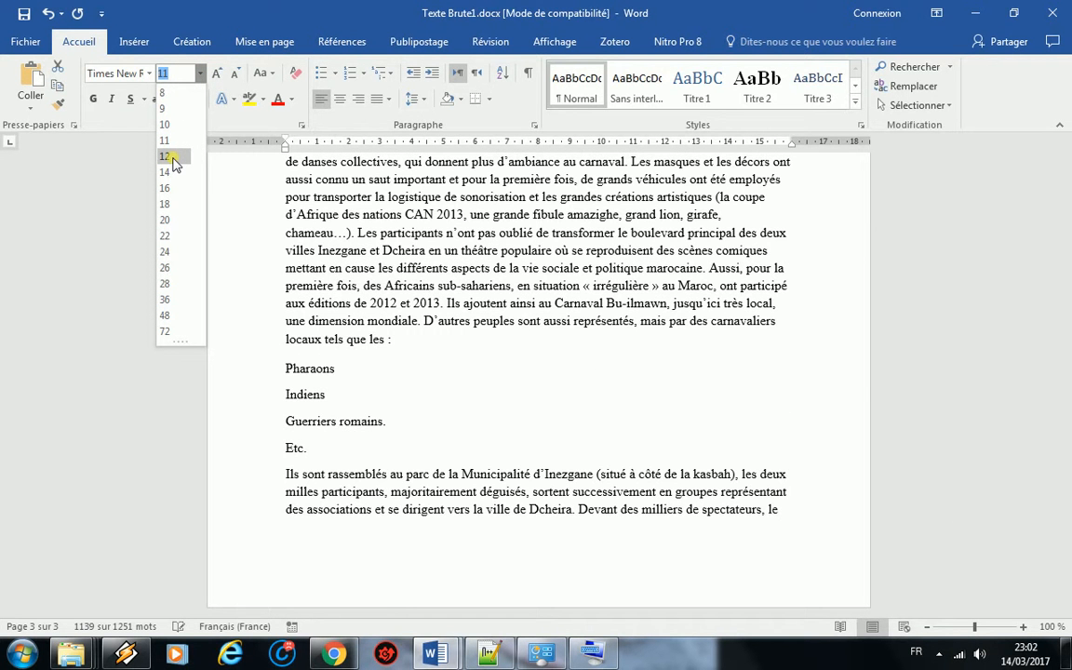
{"action": "left_click", "coordinate": [172, 156]}
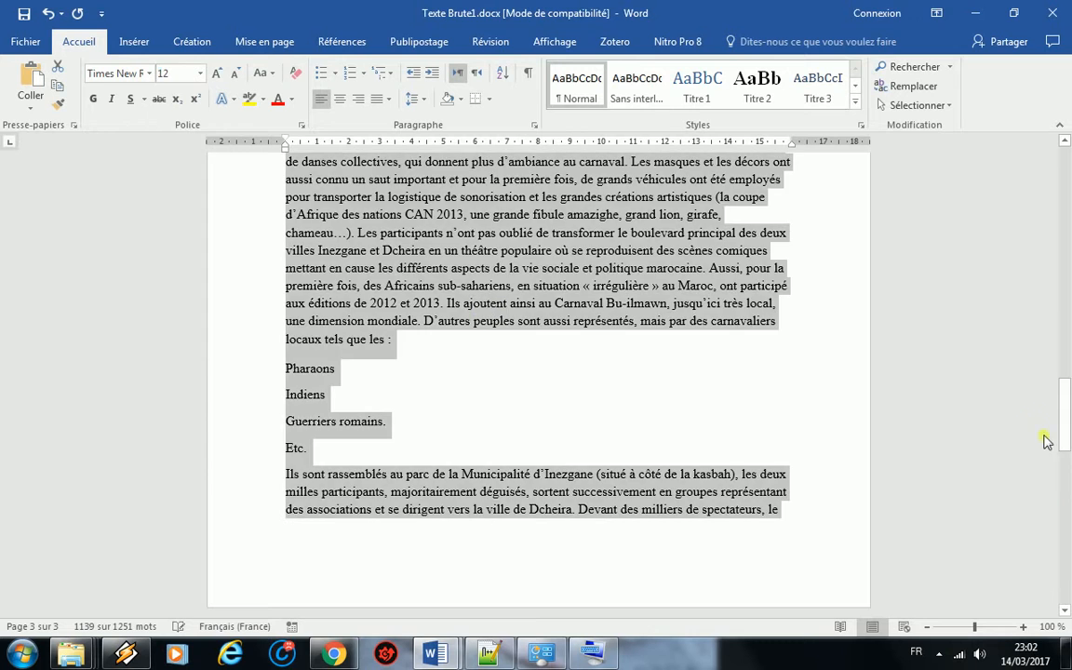
Step: Format the title "Vers un carnaval international" as bold at size 14
{"action": "left_click_drag", "start_coordinate": [1069, 456], "coordinate": [1015, 166]}
{"action": "left_click_drag", "start_coordinate": [454, 257], "coordinate": [300, 261]}
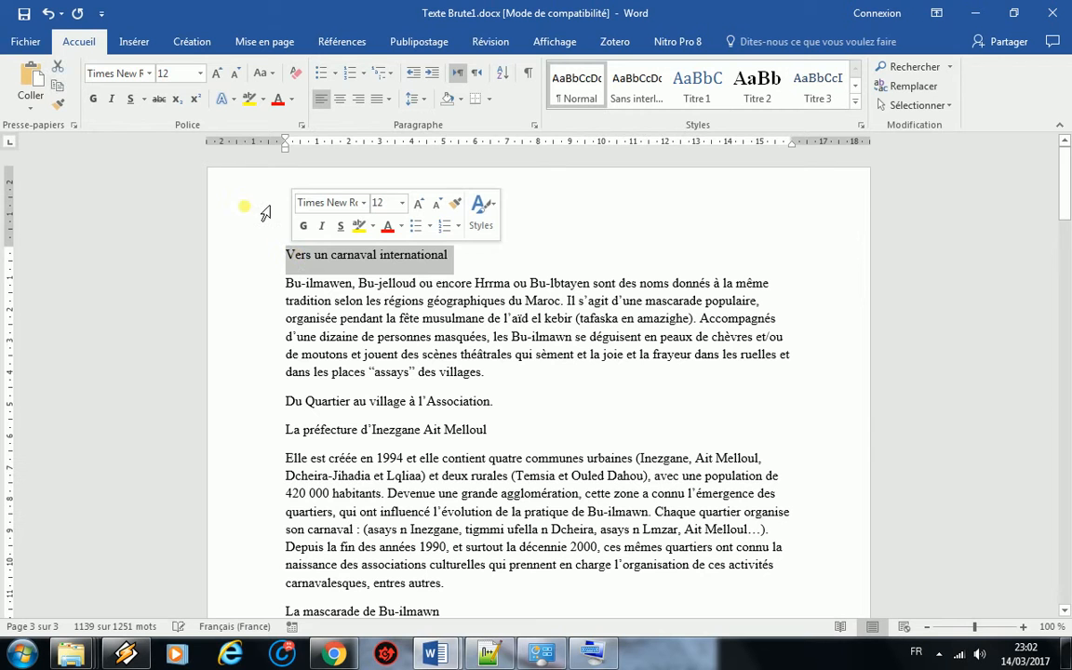
{"action": "left_click", "coordinate": [217, 74]}
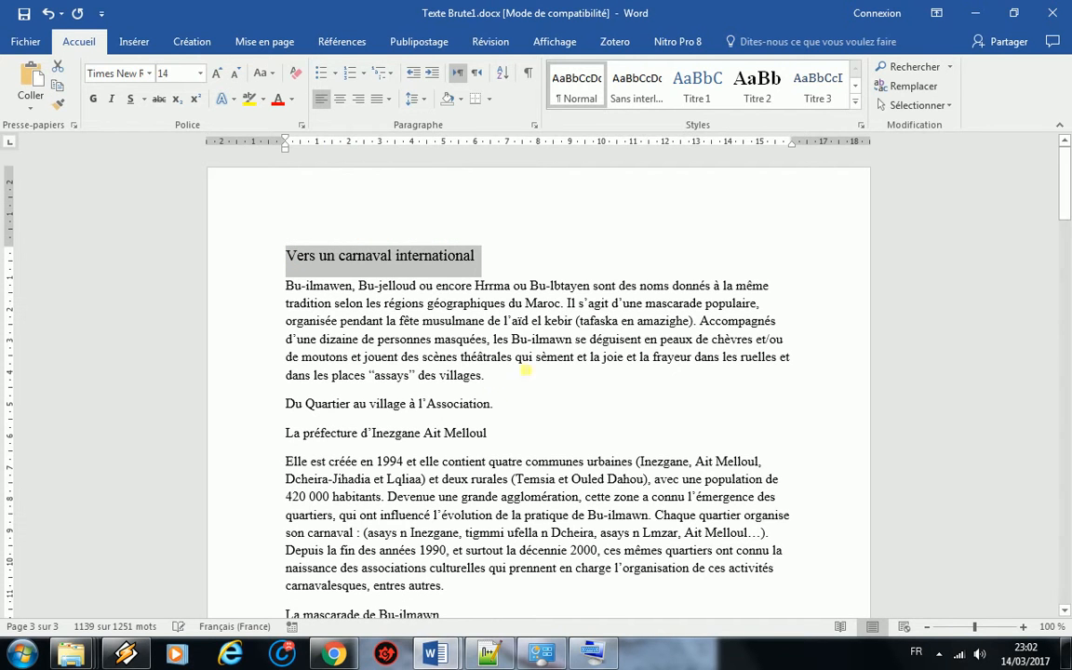
{"action": "left_click", "coordinate": [93, 99]}
Step: Make the heading "Du Quartier au village à l'Association." bold and size 14
{"action": "left_click_drag", "start_coordinate": [505, 416], "coordinate": [285, 404]}
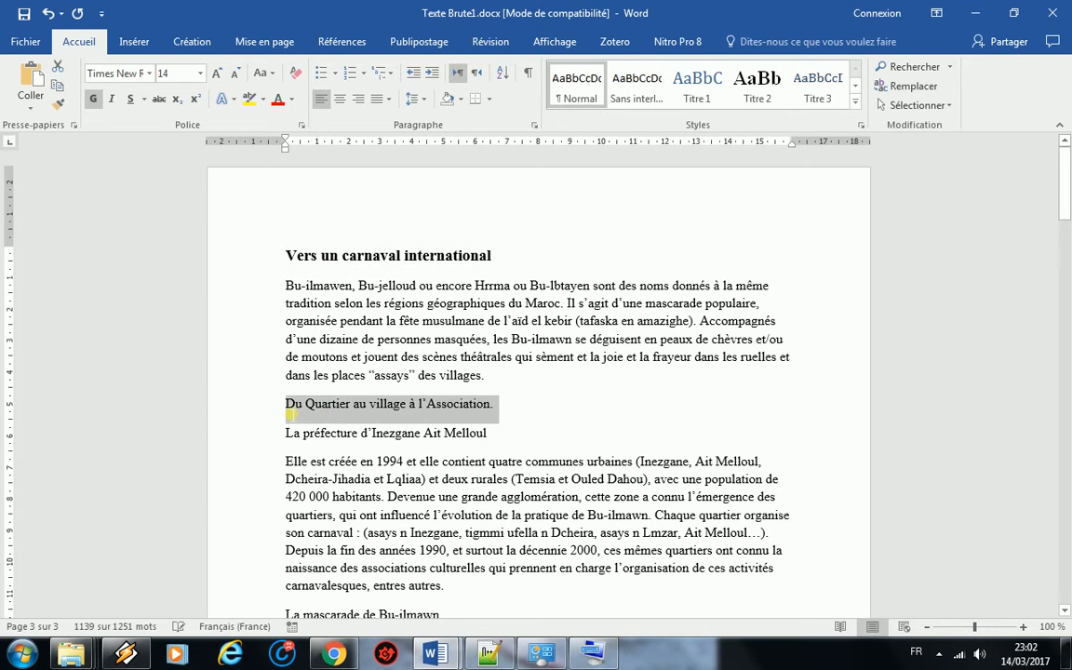
{"action": "left_click", "coordinate": [94, 102]}
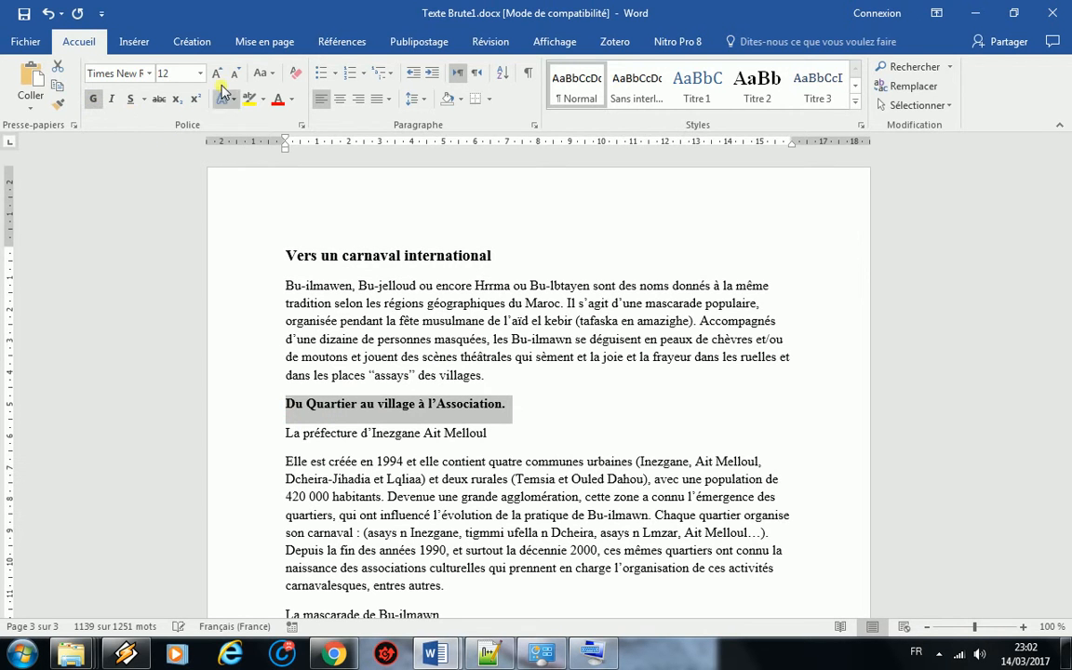
{"action": "left_click", "coordinate": [217, 75]}
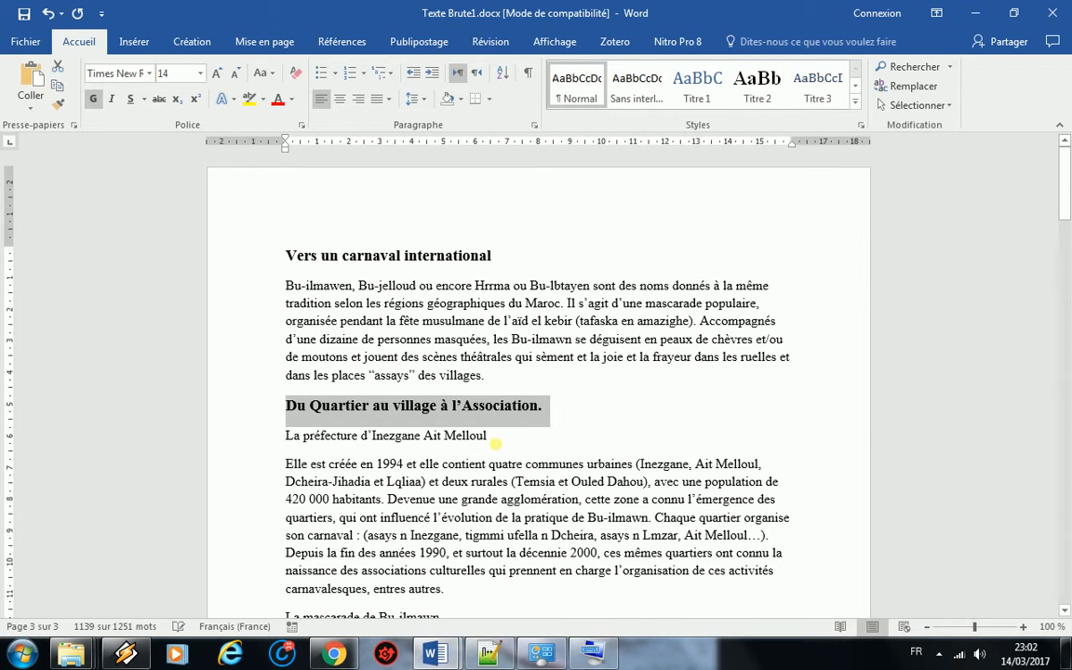
Step: Make the subheading "La préfecture d'Inezgane Ait Melloul" bold and colour it light blue
{"action": "left_click_drag", "start_coordinate": [491, 437], "coordinate": [284, 436]}
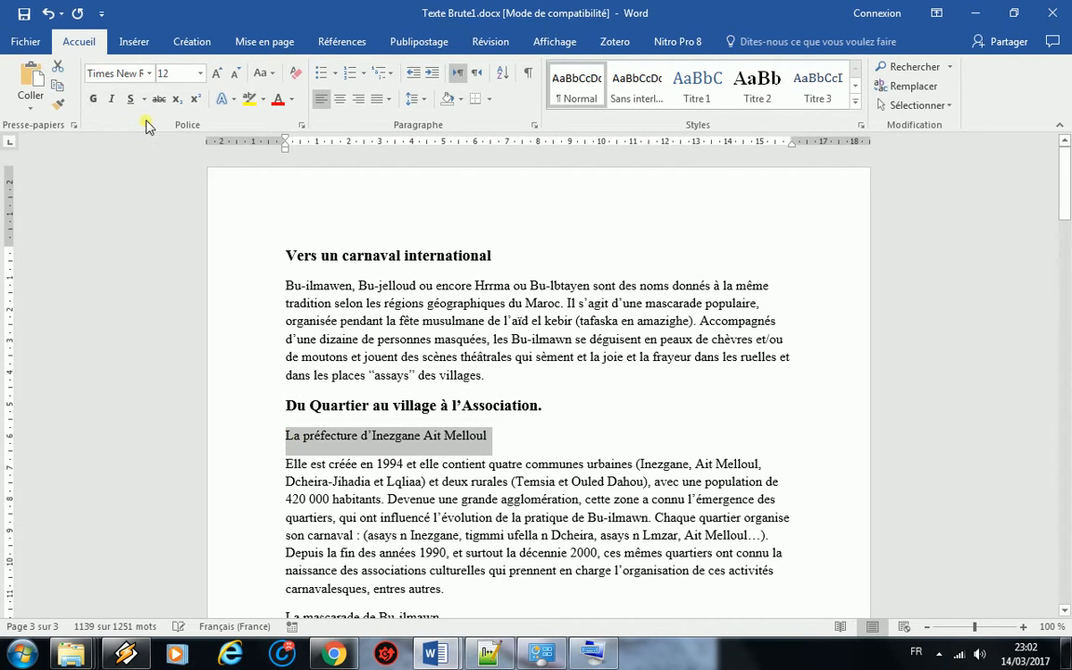
{"action": "left_click", "coordinate": [97, 101]}
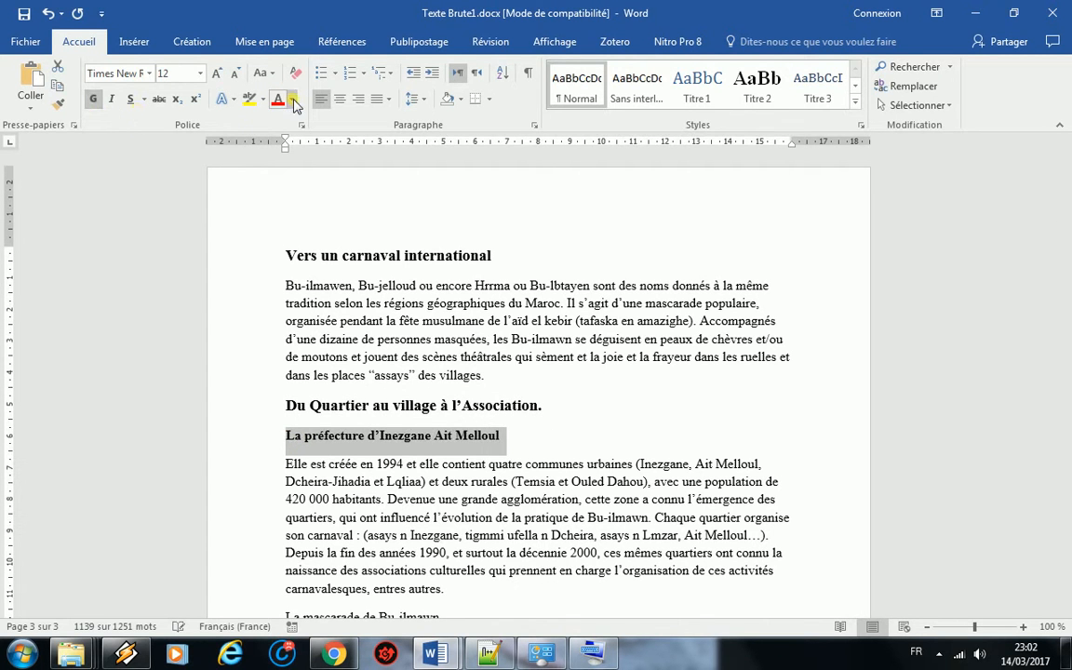
{"action": "left_click", "coordinate": [293, 99]}
{"action": "left_click", "coordinate": [364, 250]}
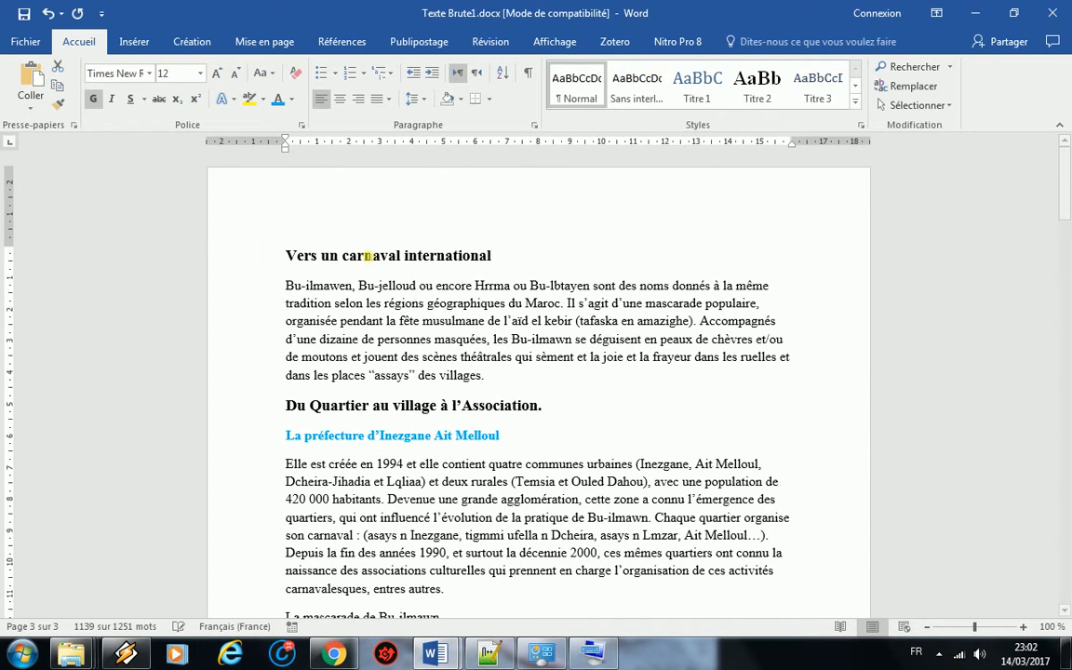
Step: Make the subheading "La mascarade de Bu-ilmawn" bold and colour it light blue
{"action": "scroll", "coordinate": [428, 317], "scroll_direction": "down", "scroll_amount": 5}
{"action": "left_click_drag", "start_coordinate": [445, 380], "coordinate": [281, 377]}
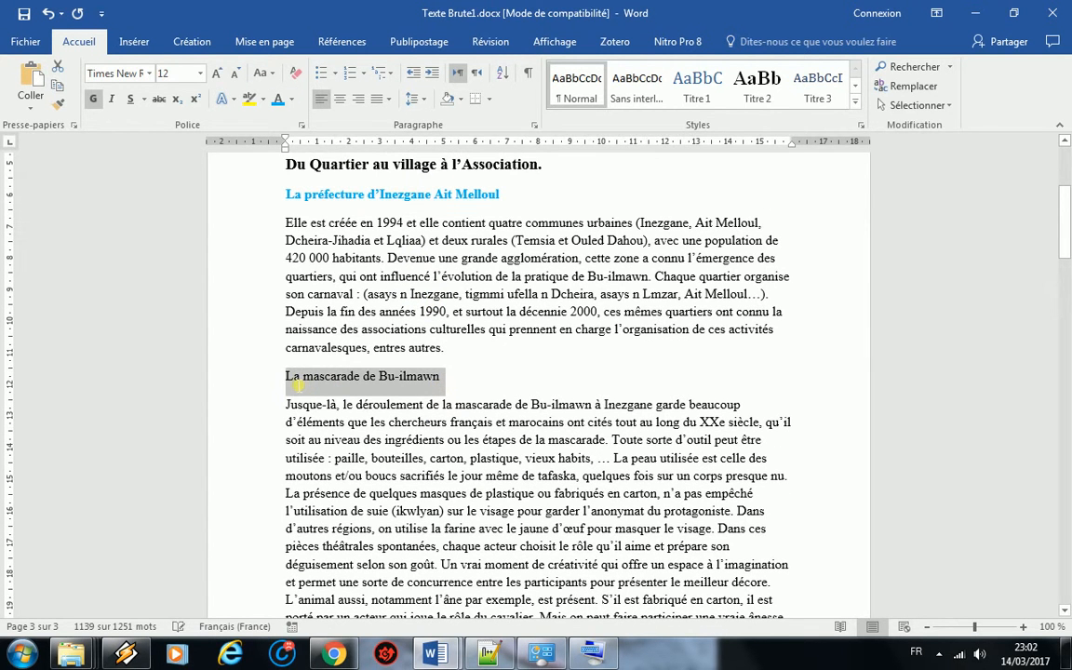
{"action": "left_click", "coordinate": [94, 98]}
{"action": "left_click", "coordinate": [276, 97]}
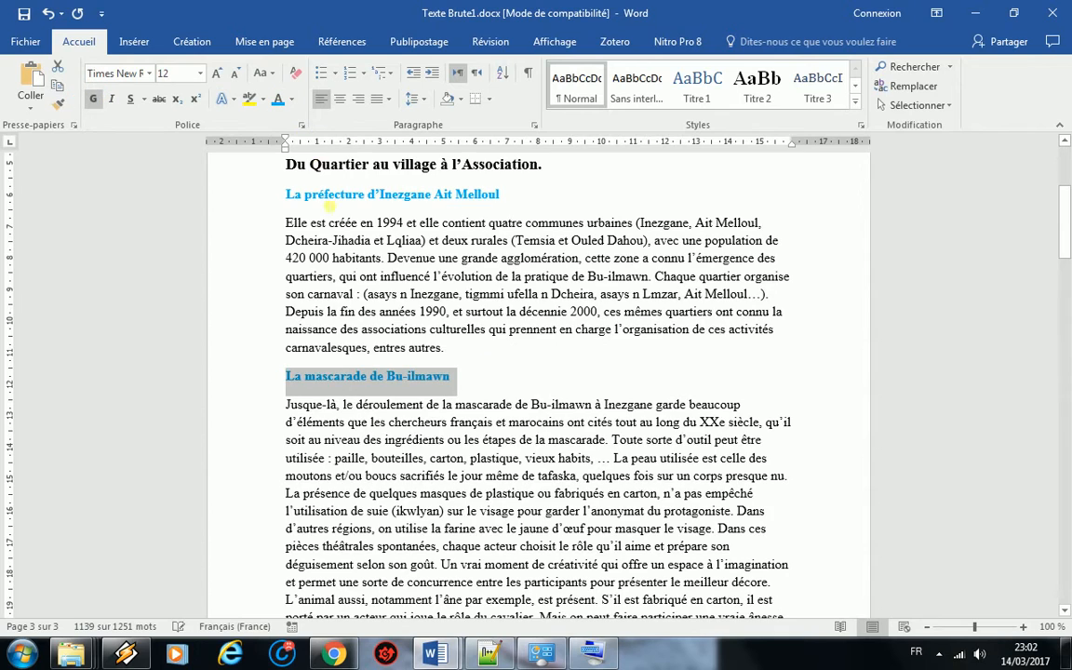
Step: Make the heading "Carnaval Bu-ilmawen Bu-udmawen : les germes d'un carnaval international" bold and size 14
{"action": "scroll", "coordinate": [525, 357], "scroll_direction": "down", "scroll_amount": 20}
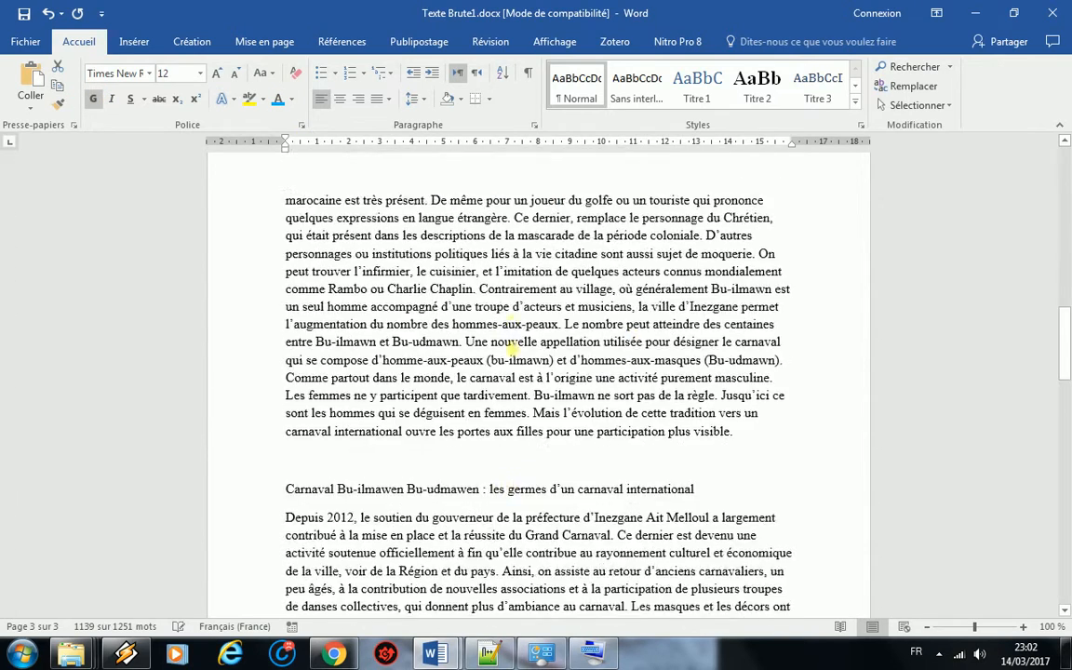
{"action": "left_click_drag", "start_coordinate": [610, 344], "coordinate": [265, 330]}
{"action": "left_click", "coordinate": [93, 98]}
{"action": "left_click", "coordinate": [220, 73]}
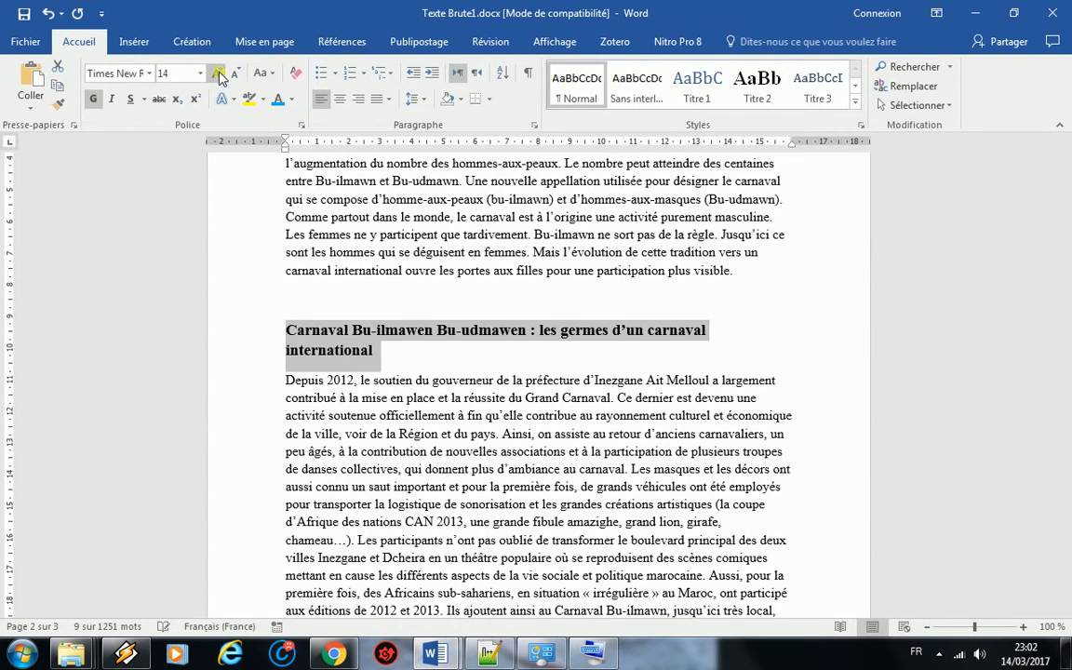
Step: Make the four list lines from "Pharaons" to "Etc." bold
{"action": "scroll", "coordinate": [516, 355], "scroll_direction": "down", "scroll_amount": 6}
{"action": "scroll", "coordinate": [515, 356], "scroll_direction": "down", "scroll_amount": 2}
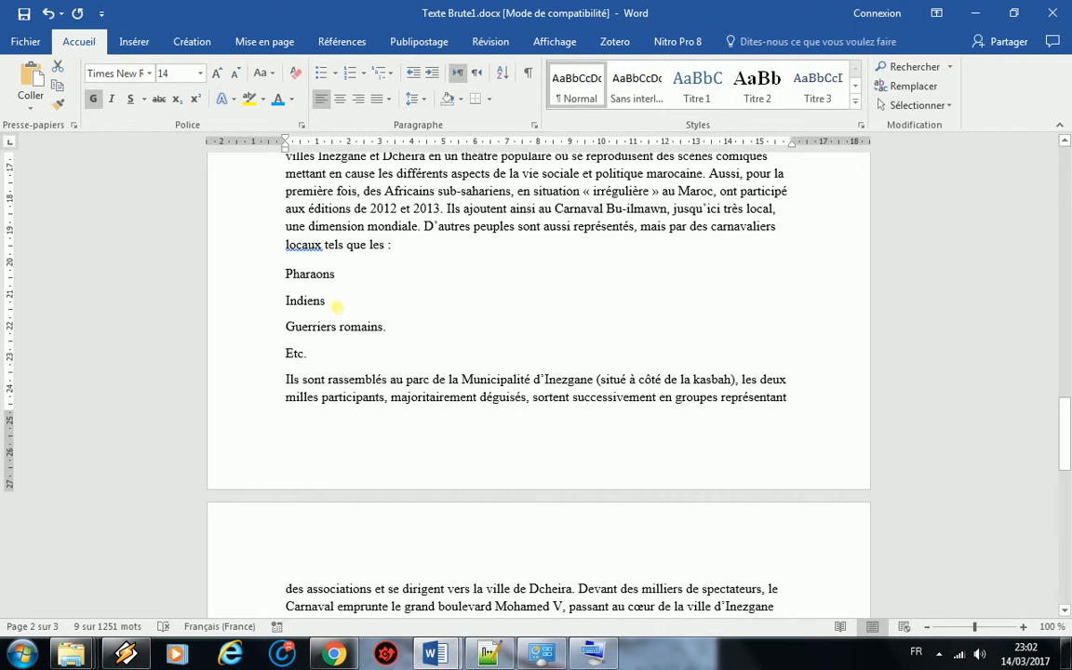
{"action": "left_click_drag", "start_coordinate": [290, 279], "coordinate": [337, 357]}
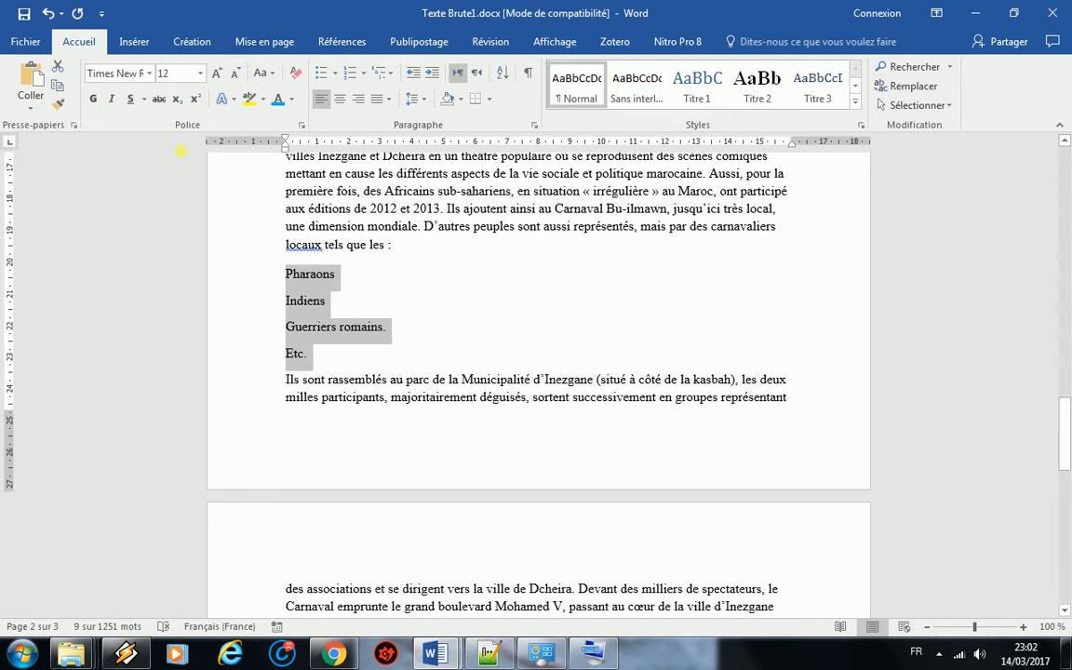
{"action": "left_click", "coordinate": [94, 99]}
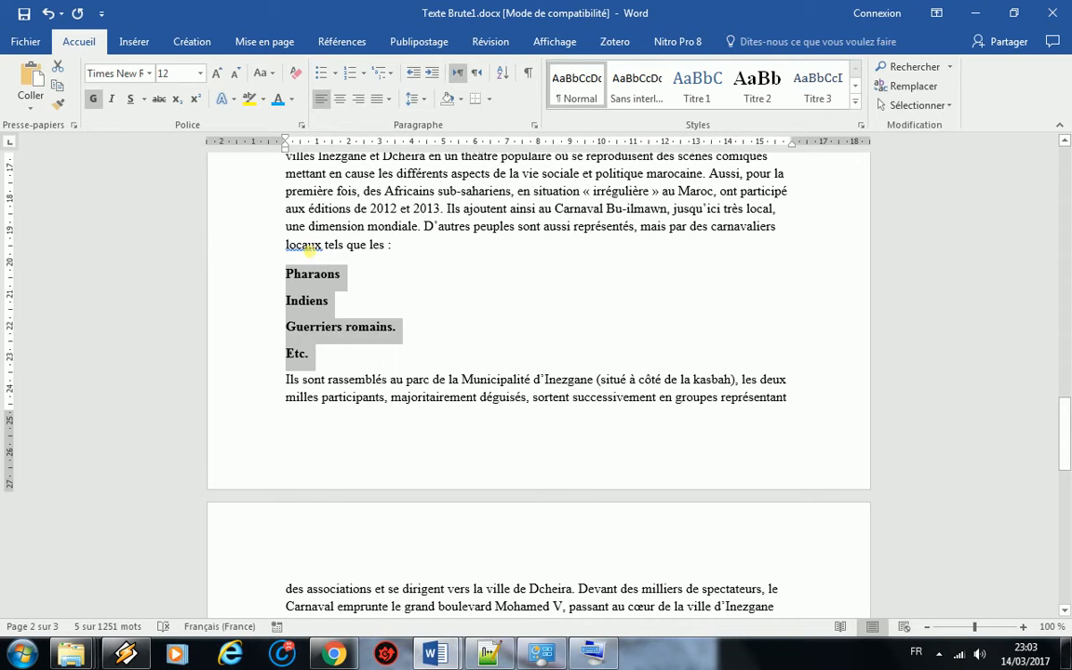
Step: Dismiss the grammar mark on the word "locaux" in the line above the bold list
{"action": "left_click", "coordinate": [307, 248]}
{"action": "right_click", "coordinate": [306, 246]}
{"action": "left_click", "coordinate": [281, 241]}
{"action": "right_click", "coordinate": [296, 247]}
{"action": "left_click", "coordinate": [270, 240]}
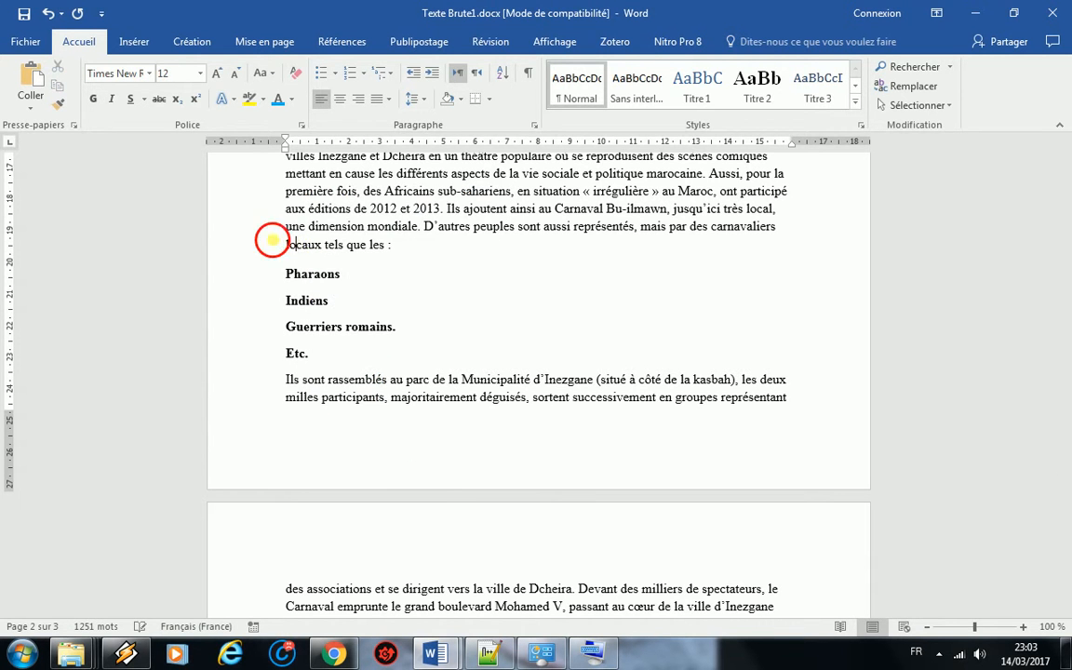
{"action": "left_click", "coordinate": [389, 242]}
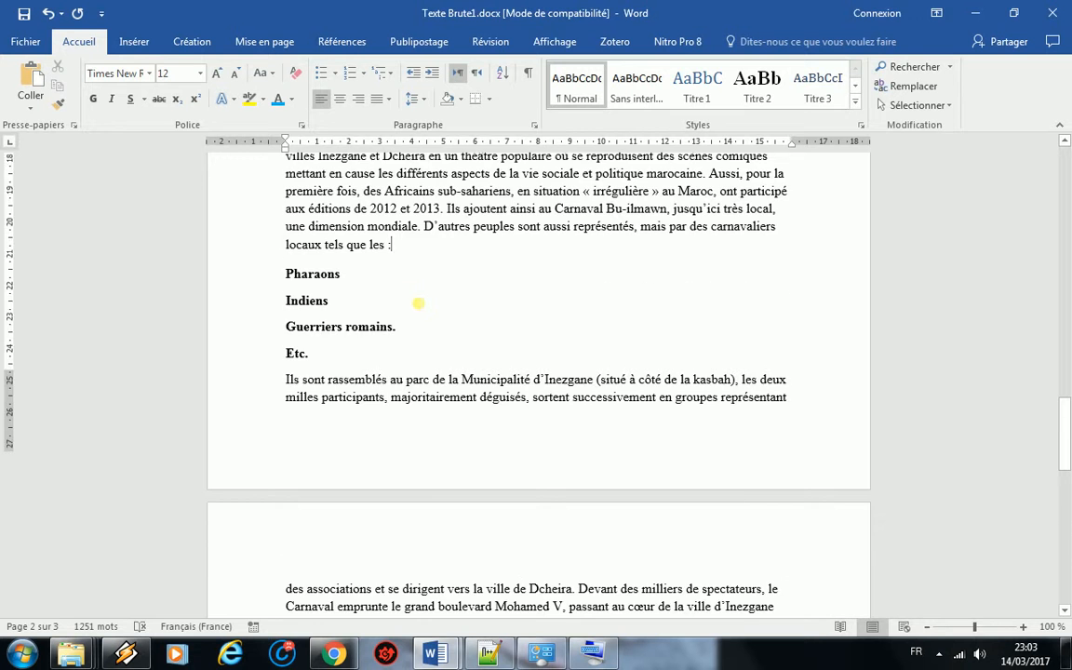
Step: Make the heading "LA DIRECTION DU CARNAVAL" bold and enlarge it to size 14
{"action": "scroll", "coordinate": [417, 303], "scroll_direction": "down", "scroll_amount": 6}
{"action": "left_click", "coordinate": [488, 355]}
{"action": "left_click_drag", "start_coordinate": [373, 356], "coordinate": [287, 353]}
{"action": "left_click", "coordinate": [94, 99]}
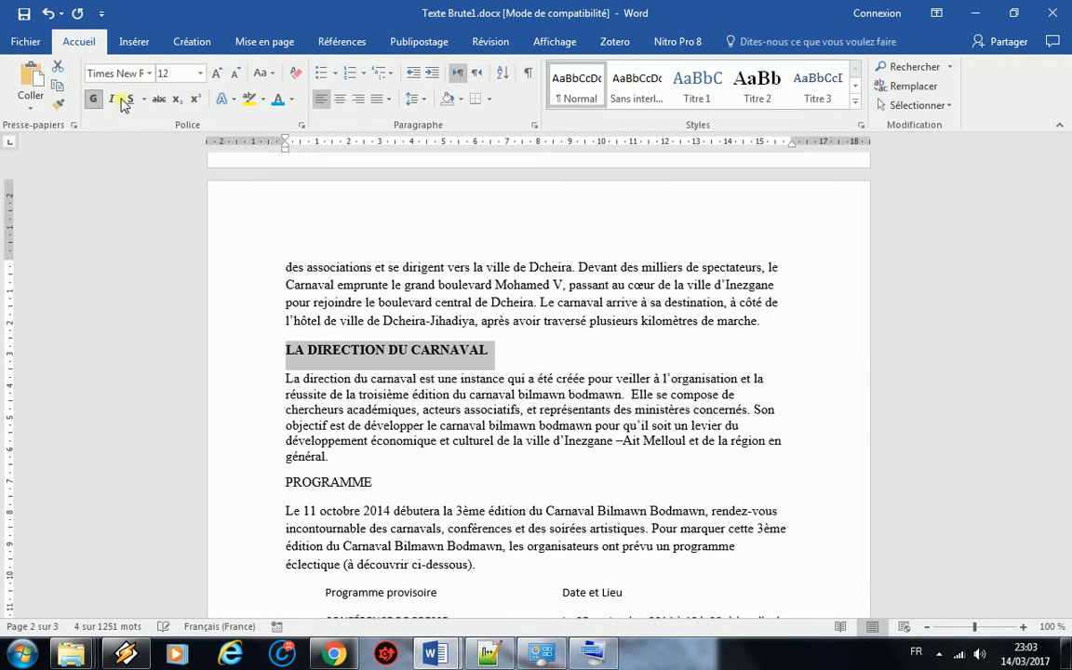
{"action": "left_click", "coordinate": [216, 72]}
Step: Make the heading "PROGRAMME" bold and size 14
{"action": "scroll", "coordinate": [396, 365], "scroll_direction": "down", "scroll_amount": 3}
{"action": "left_click_drag", "start_coordinate": [373, 365], "coordinate": [286, 365]}
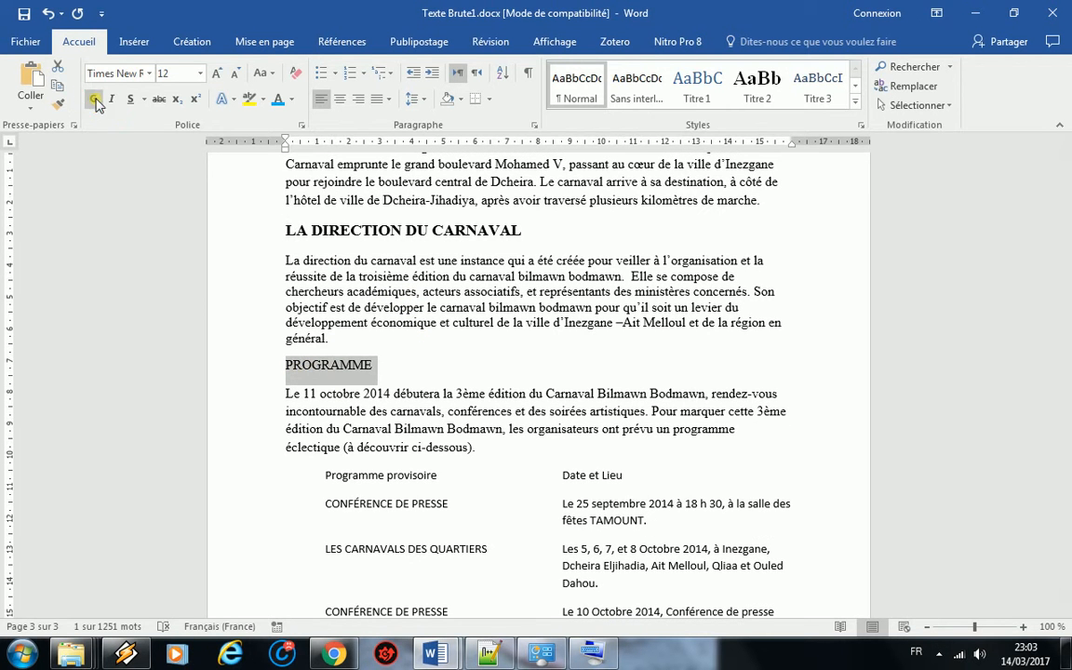
{"action": "left_click", "coordinate": [94, 99]}
{"action": "left_click", "coordinate": [216, 73]}
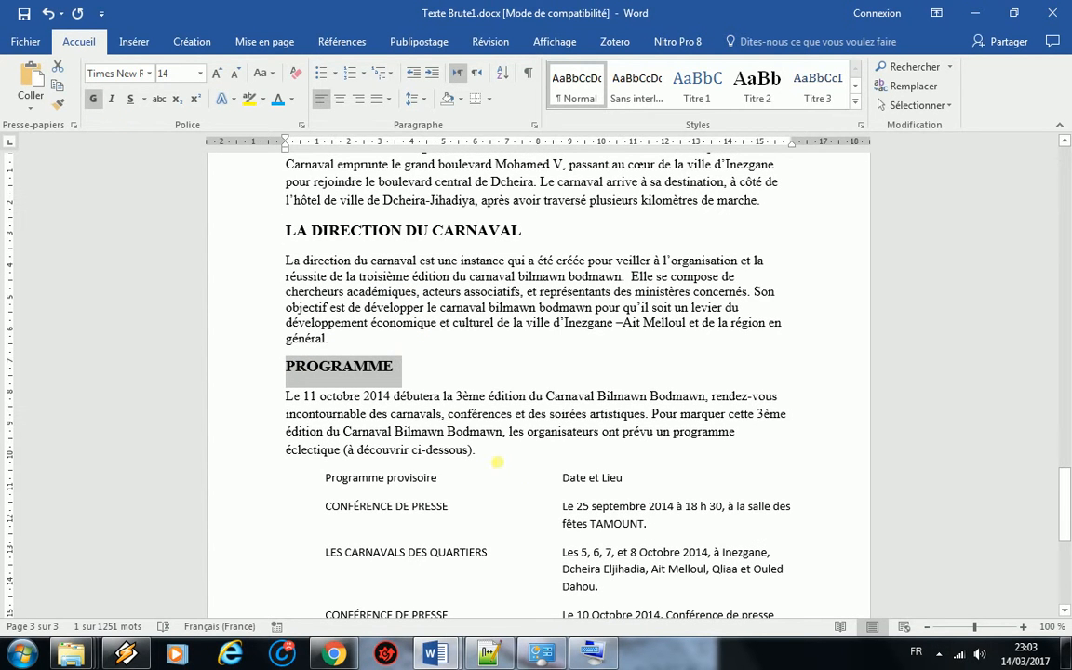
Step: Make the introductory paragraph under "PROGRAMME", starting "Le 11 octobre 2014", bold and underlined
{"action": "left_click_drag", "start_coordinate": [477, 451], "coordinate": [264, 331]}
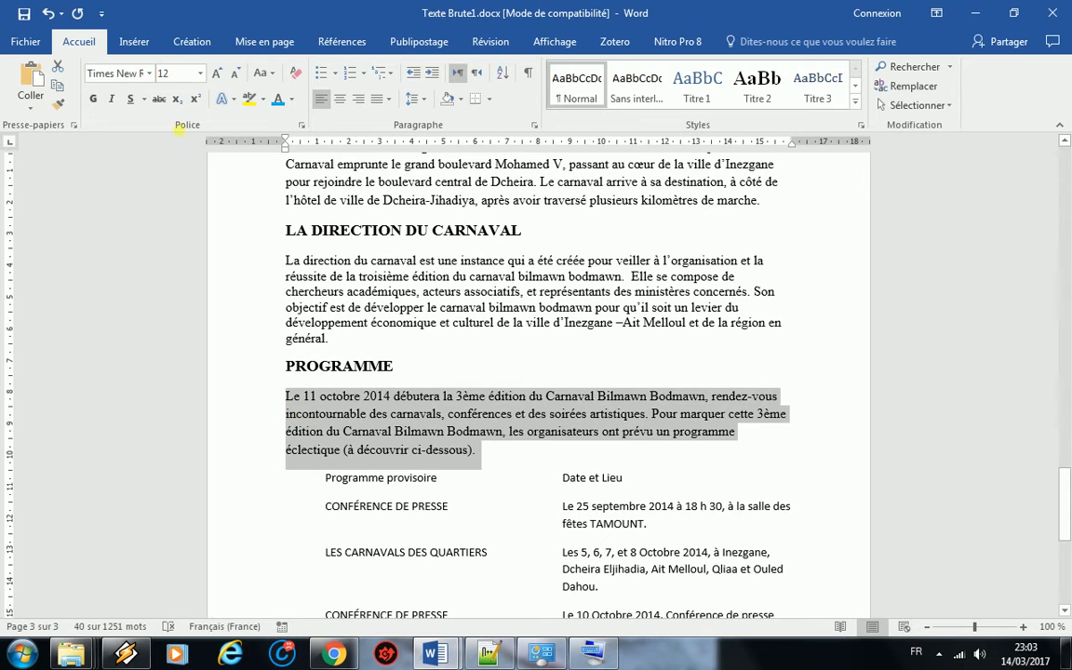
{"action": "left_click", "coordinate": [93, 99]}
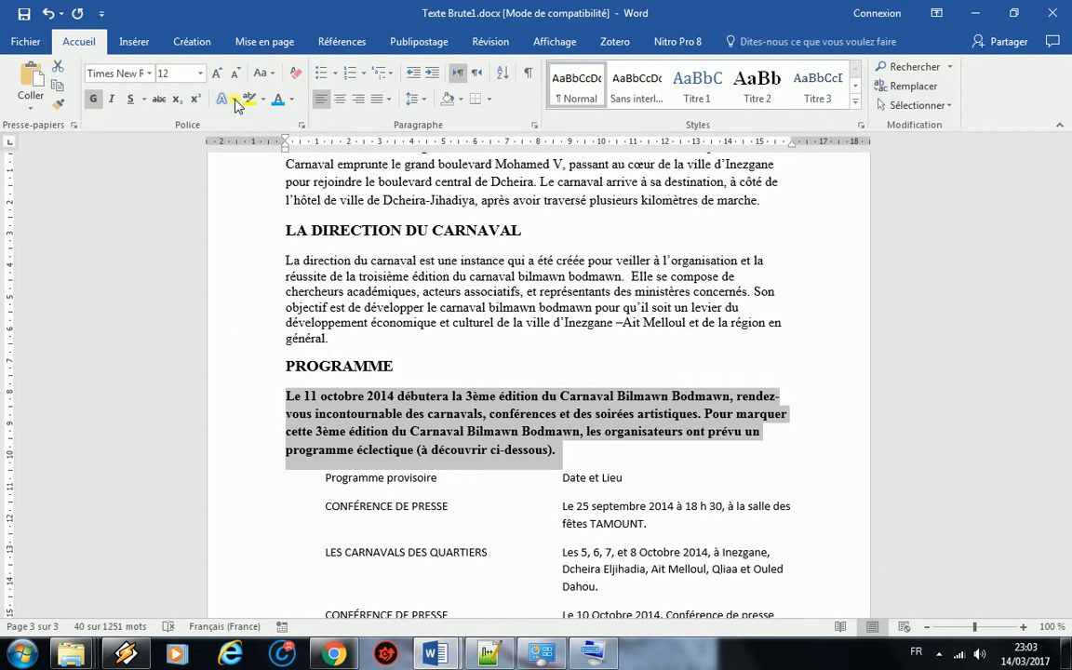
{"action": "left_click", "coordinate": [131, 98]}
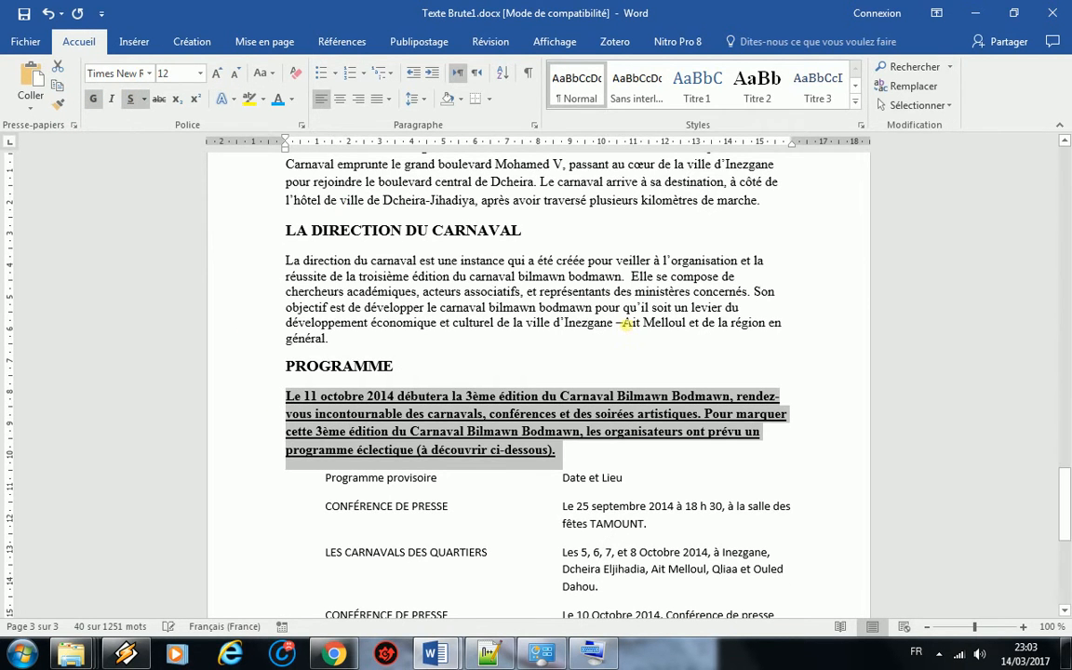
{"action": "scroll", "coordinate": [631, 323], "scroll_direction": "up", "scroll_amount": 6}
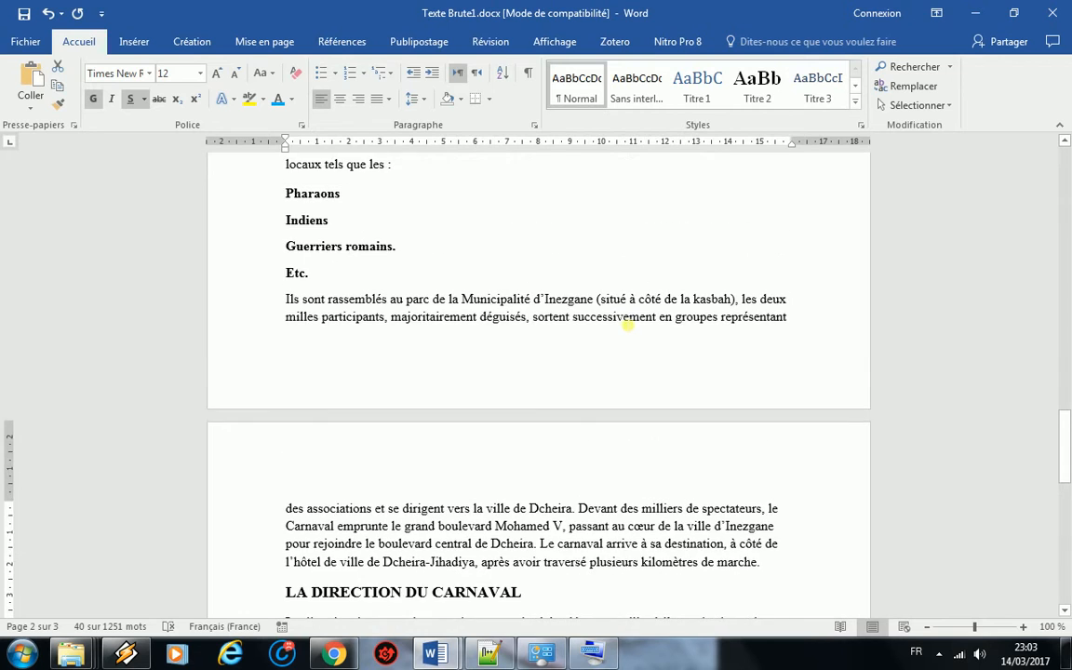
{"action": "scroll", "coordinate": [629, 325], "scroll_direction": "up", "scroll_amount": 1}
{"action": "scroll", "coordinate": [629, 325], "scroll_direction": "up", "scroll_amount": 5}
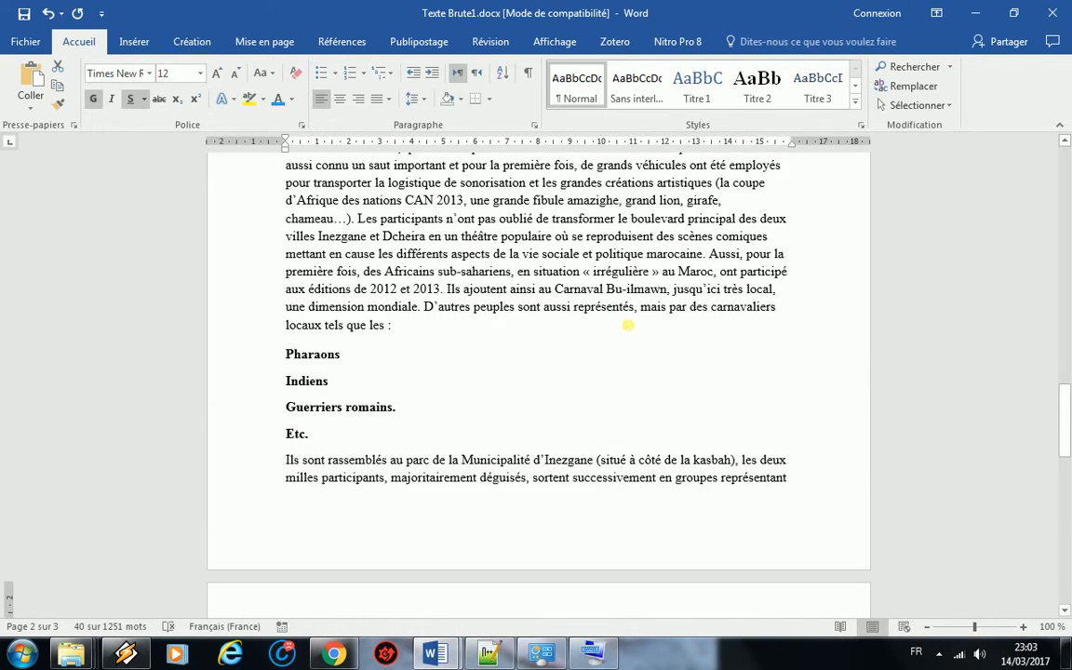
{"action": "scroll", "coordinate": [629, 323], "scroll_direction": "up", "scroll_amount": 2}
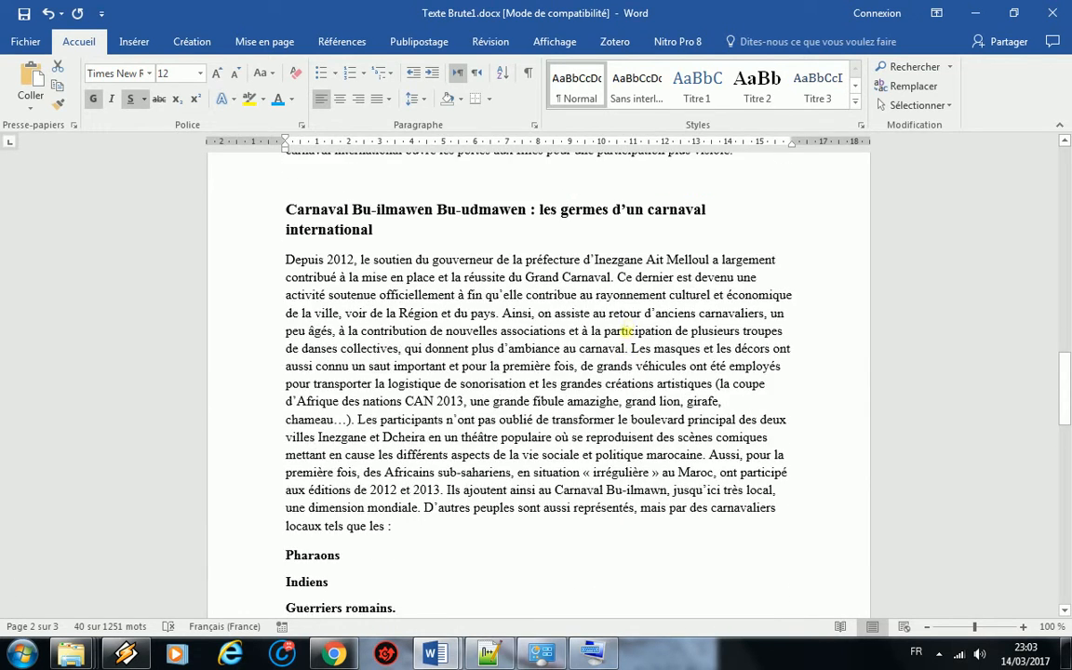
{"action": "scroll", "coordinate": [629, 330], "scroll_direction": "down", "scroll_amount": 20}
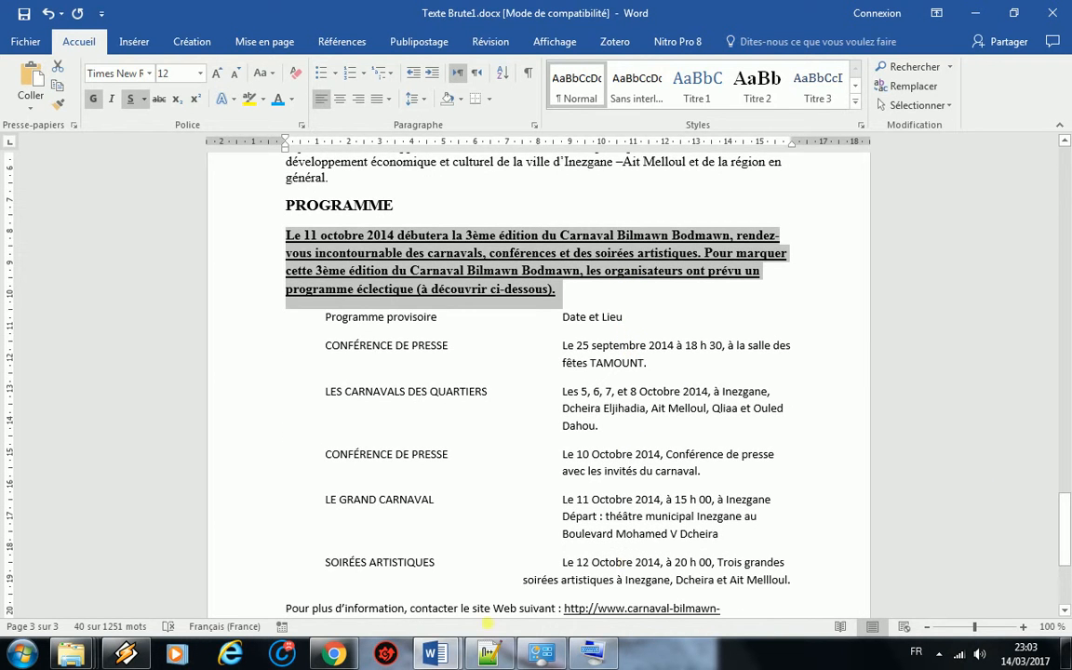
Step: Switch to the model Vers un carnaval international.docx and examine the drop cap and italic words in its first paragraph
{"action": "left_click", "coordinate": [437, 650]}
{"action": "left_click", "coordinate": [528, 553]}
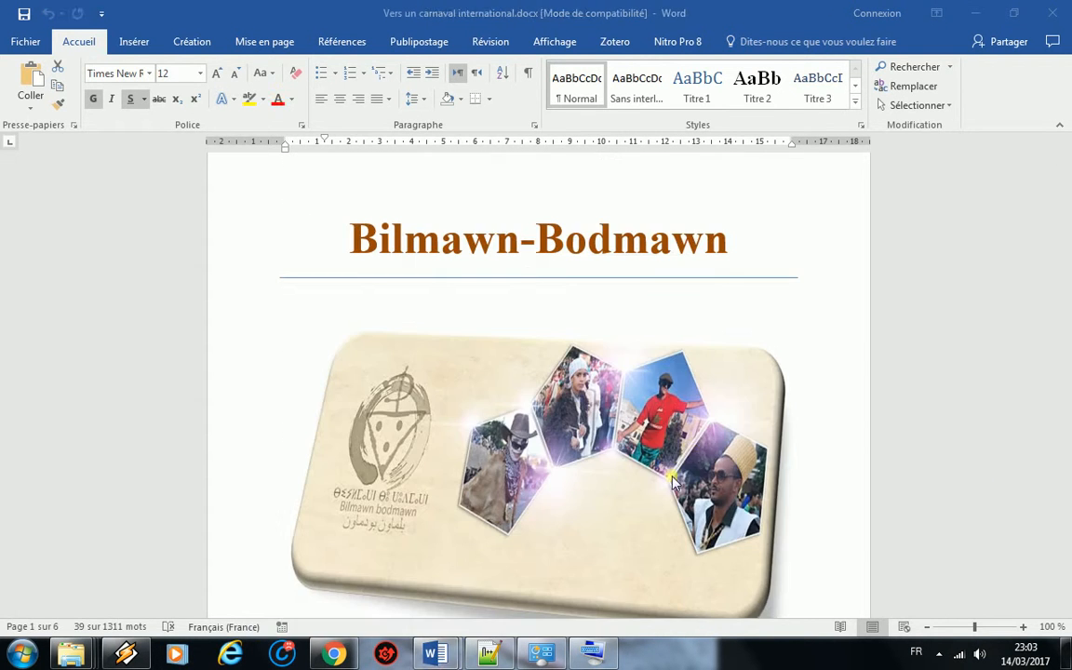
{"action": "scroll", "coordinate": [935, 346], "scroll_direction": "down", "scroll_amount": 6}
{"action": "scroll", "coordinate": [932, 343], "scroll_direction": "down", "scroll_amount": 20}
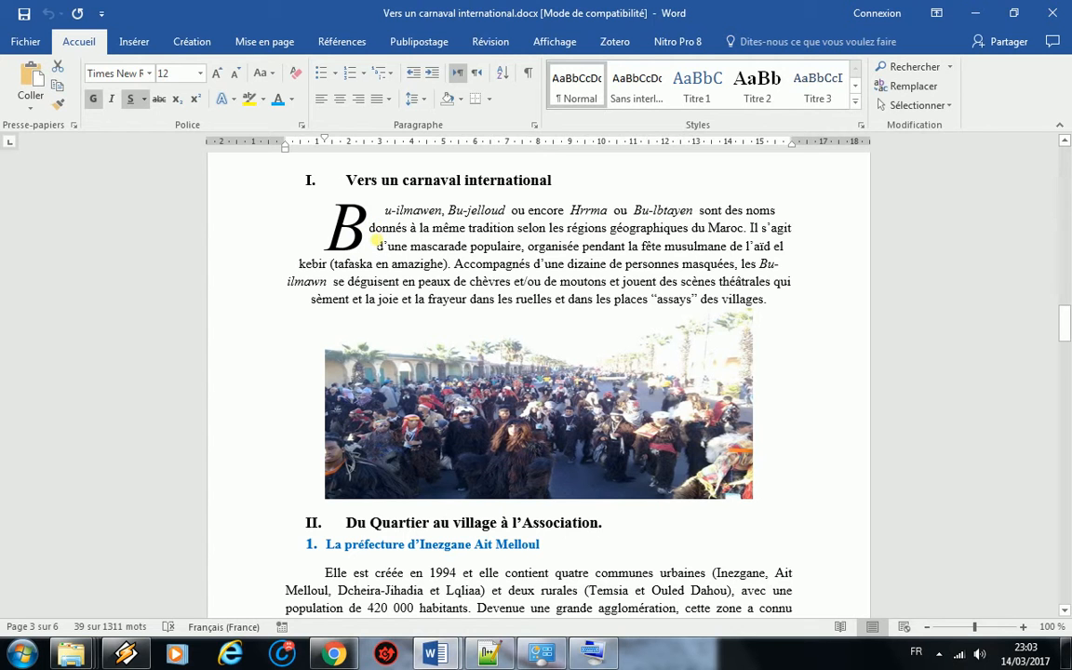
{"action": "left_click", "coordinate": [391, 210]}
{"action": "left_click_drag", "start_coordinate": [434, 210], "coordinate": [386, 211]}
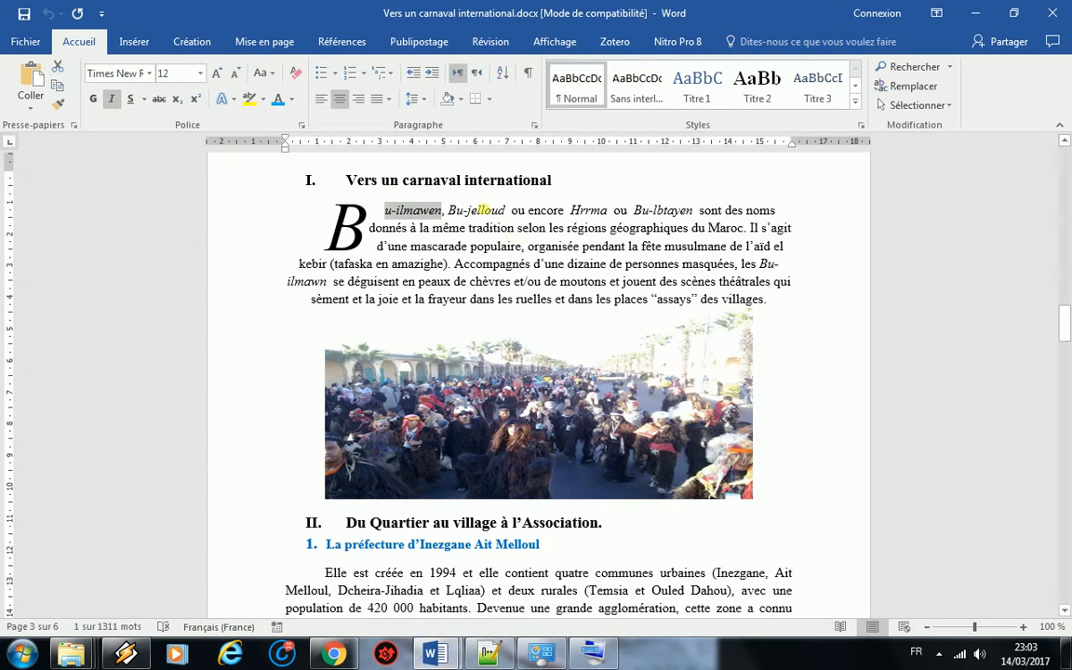
{"action": "left_click", "coordinate": [474, 211]}
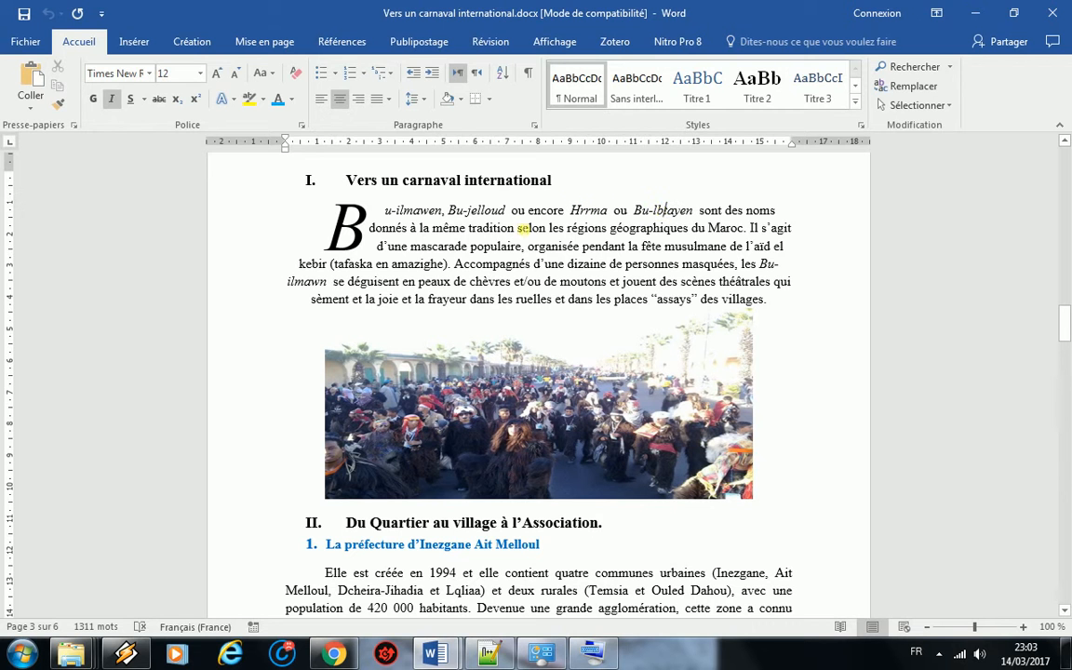
{"action": "left_click", "coordinate": [761, 264]}
Step: Back in Texte Brute1.docx, turn the first paragraph's initial "B" into a "Dans le texte" drop cap and italicize it
{"action": "mouse_move", "coordinate": [443, 660]}
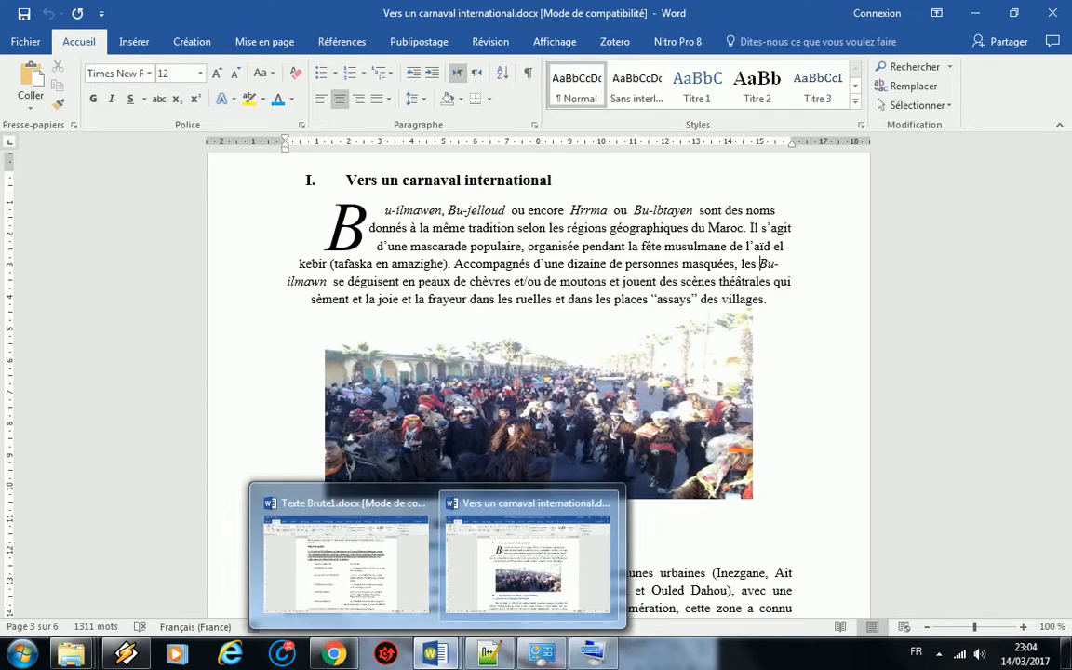
{"action": "left_click", "coordinate": [346, 558]}
{"action": "left_click_drag", "start_coordinate": [1066, 548], "coordinate": [1067, 197]}
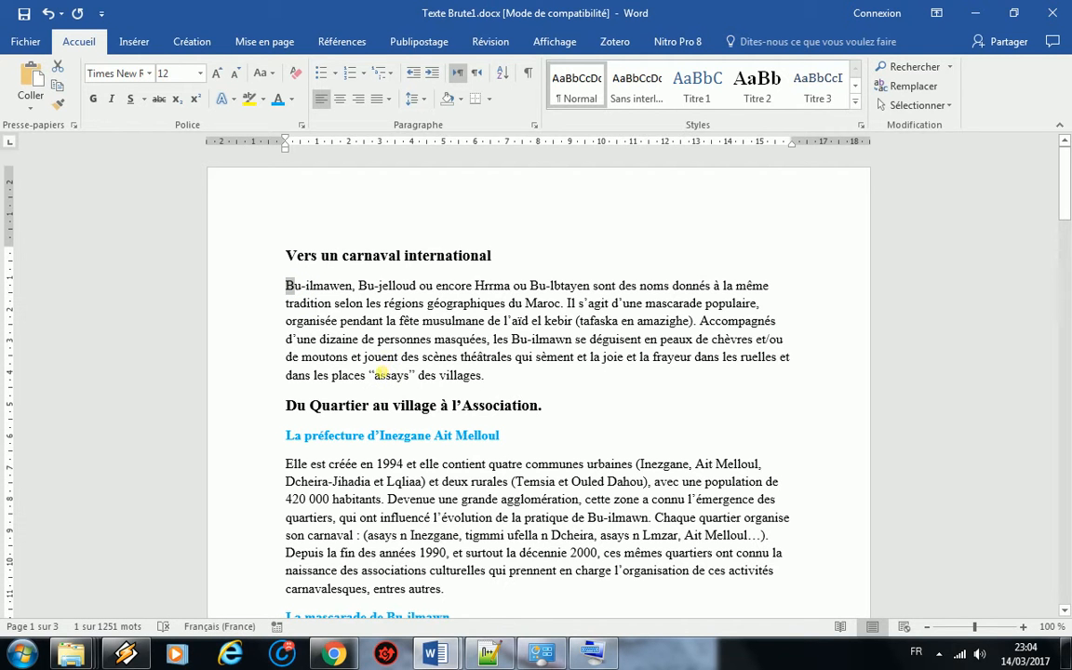
{"action": "left_click", "coordinate": [149, 44]}
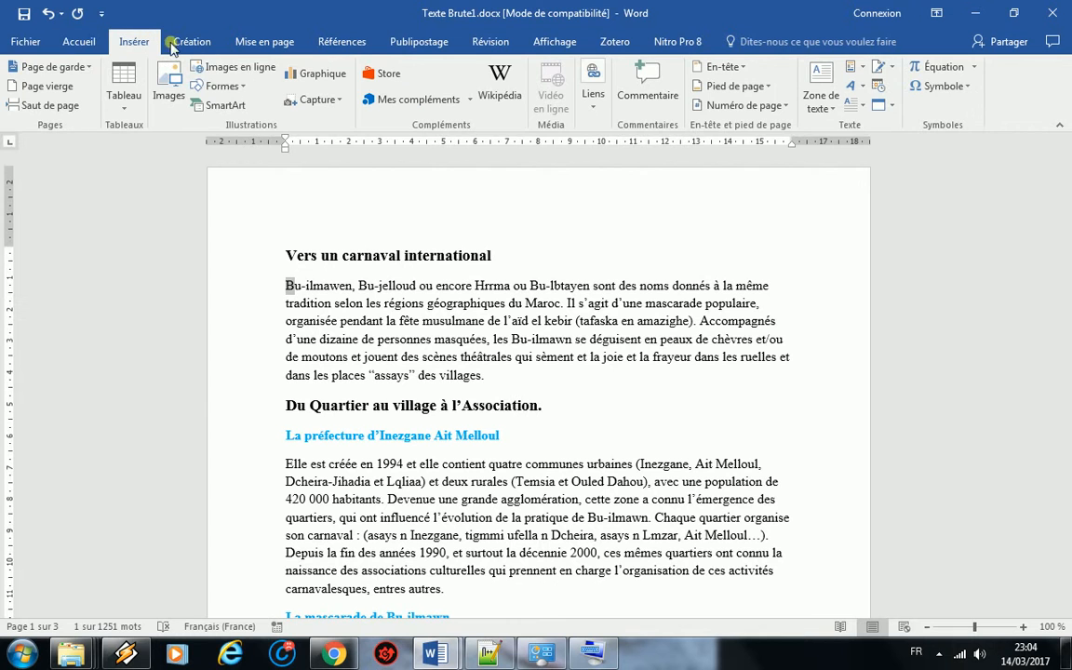
{"action": "left_click", "coordinate": [863, 110]}
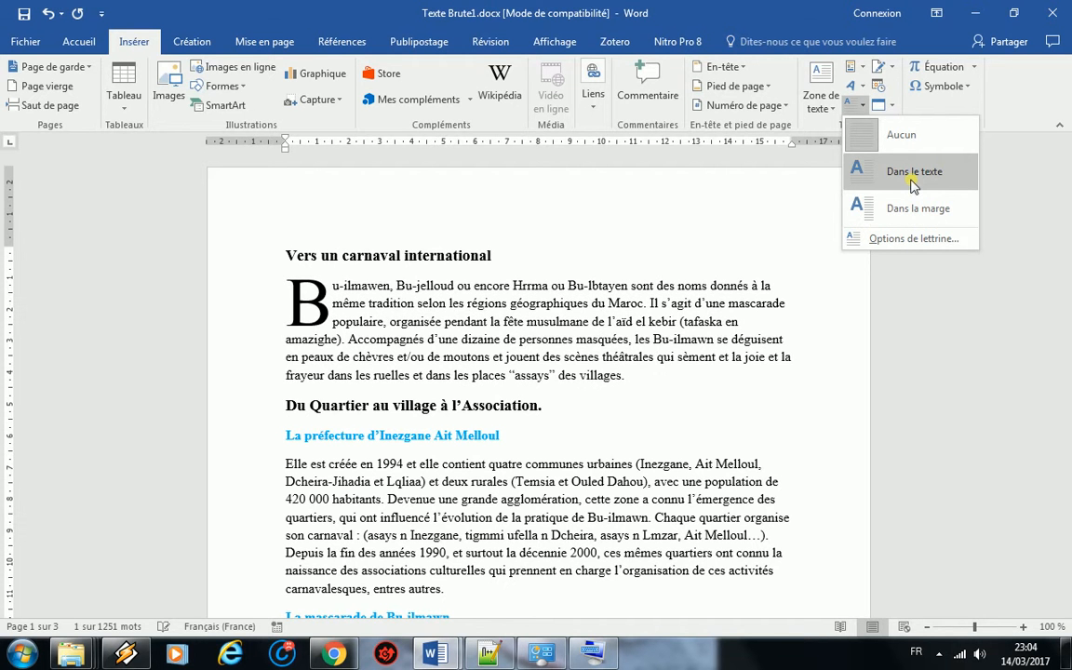
{"action": "left_click", "coordinate": [912, 177]}
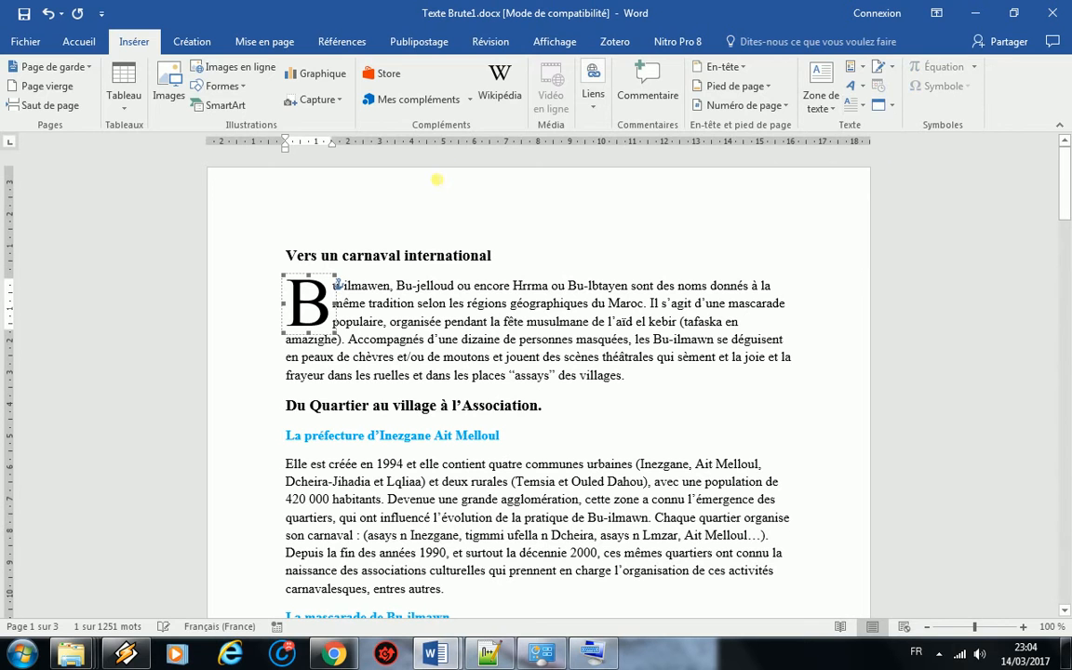
{"action": "left_click", "coordinate": [75, 42]}
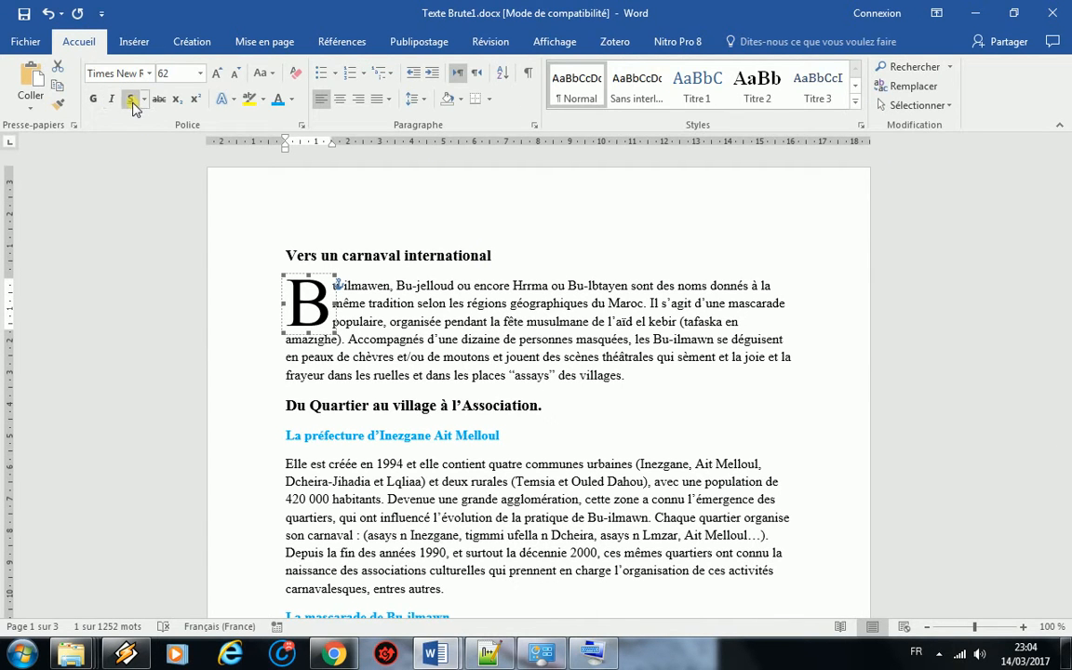
{"action": "left_click", "coordinate": [110, 100]}
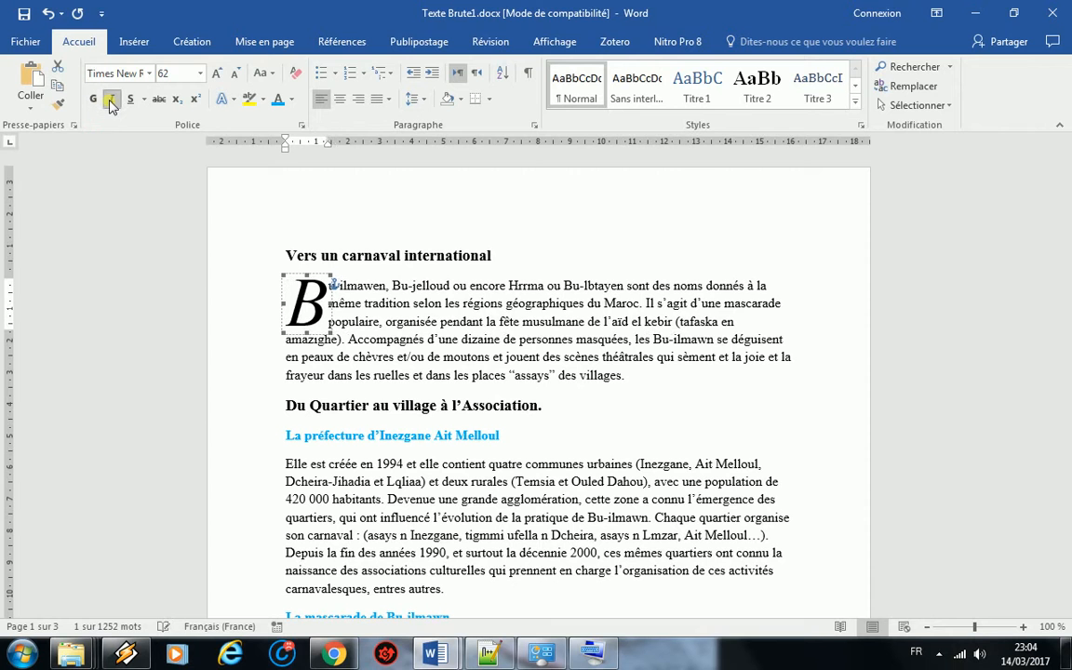
Step: Italicize "u-ilmawen, Bu-jelloud" directly after the drop cap in the first paragraph
{"action": "left_click", "coordinate": [355, 289]}
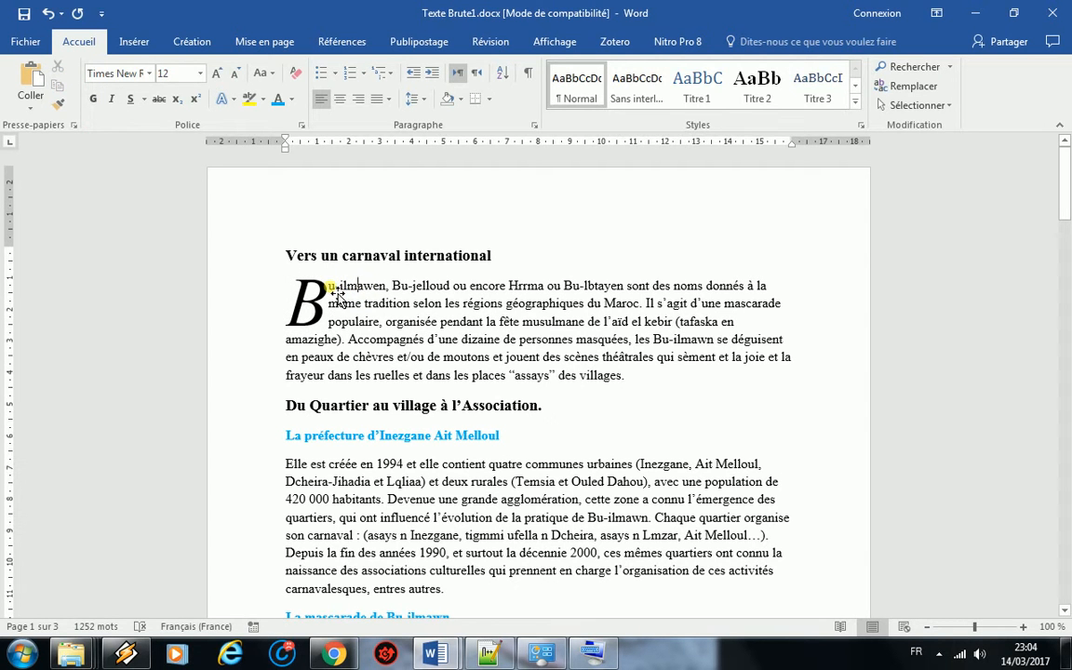
{"action": "double_click", "coordinate": [340, 292]}
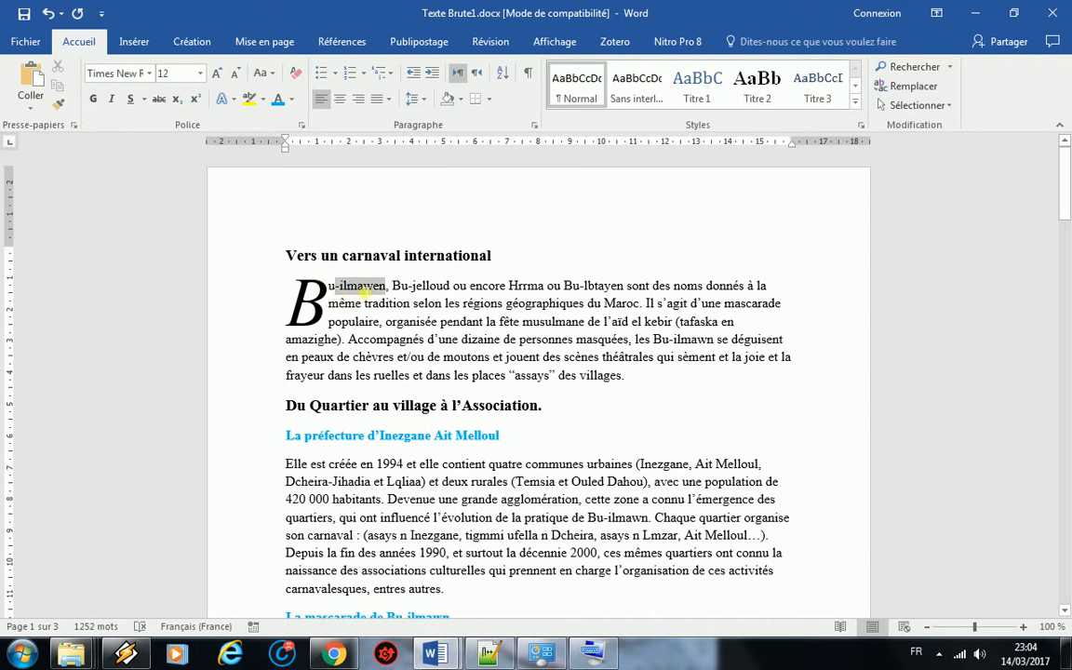
{"action": "double_click", "coordinate": [443, 287]}
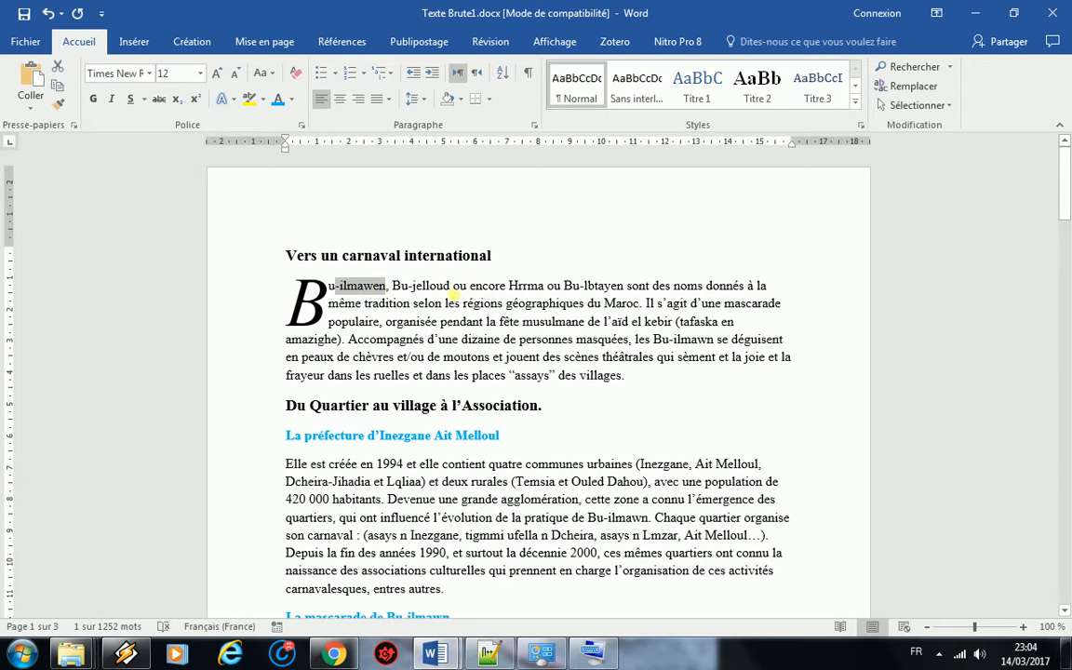
{"action": "left_click", "coordinate": [326, 286], "text": "shift"}
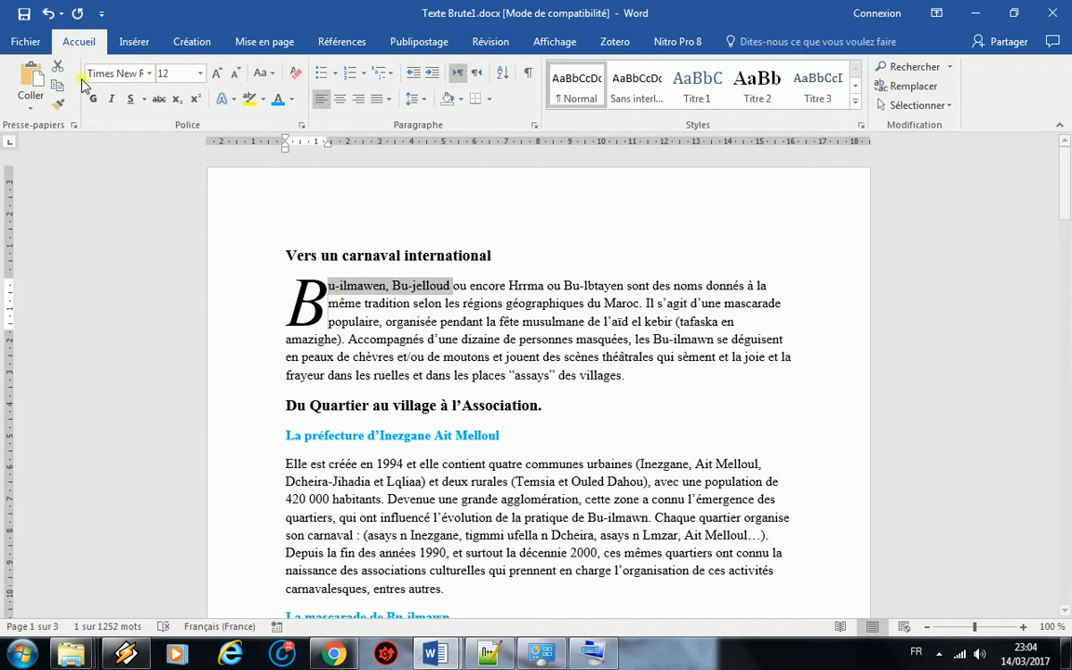
{"action": "left_click", "coordinate": [113, 100]}
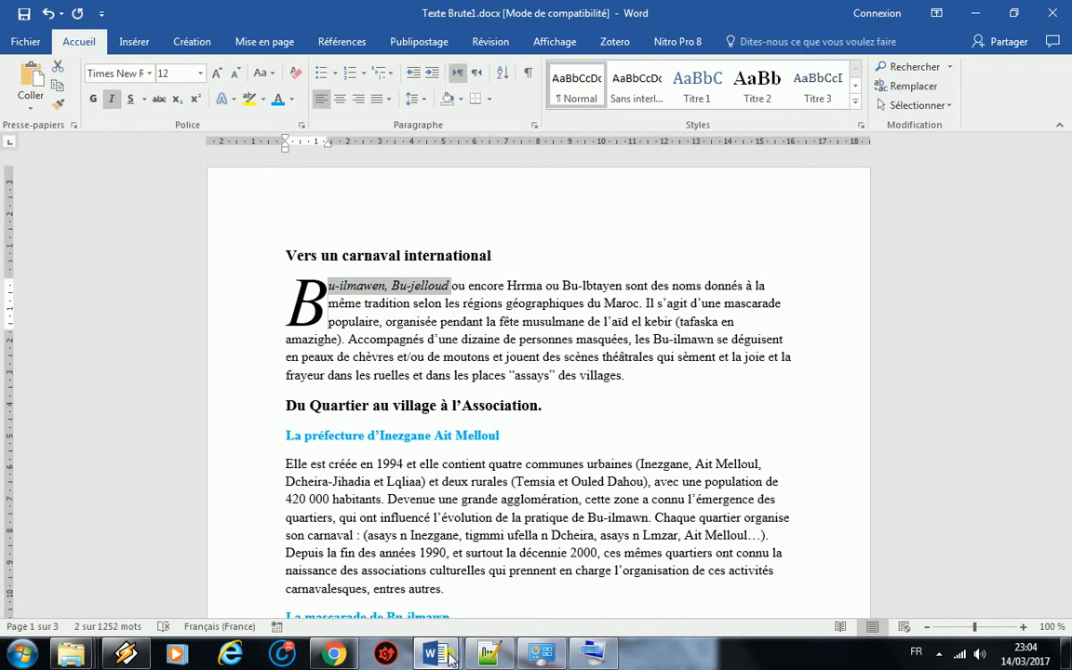
Step: Check the italic words in the model's first paragraph, and in Texte Brute1.docx italicize "Hrrma", "Bu-lbtayen" and "Bu-ilmawn" to match
{"action": "mouse_move", "coordinate": [448, 659]}
{"action": "left_click", "coordinate": [515, 572]}
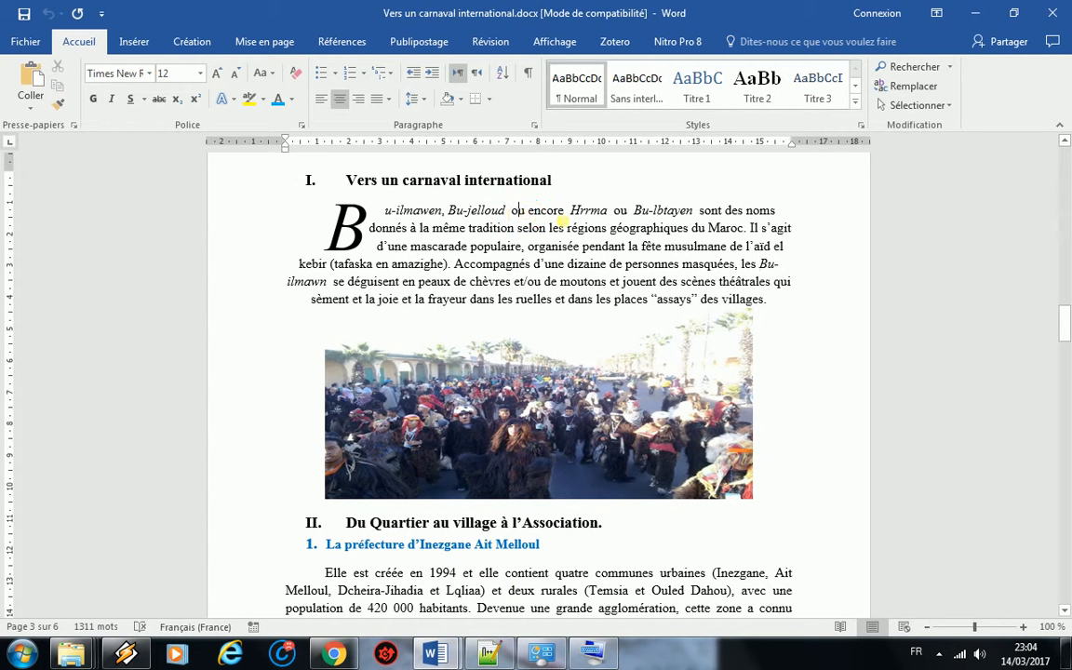
{"action": "mouse_move", "coordinate": [434, 654]}
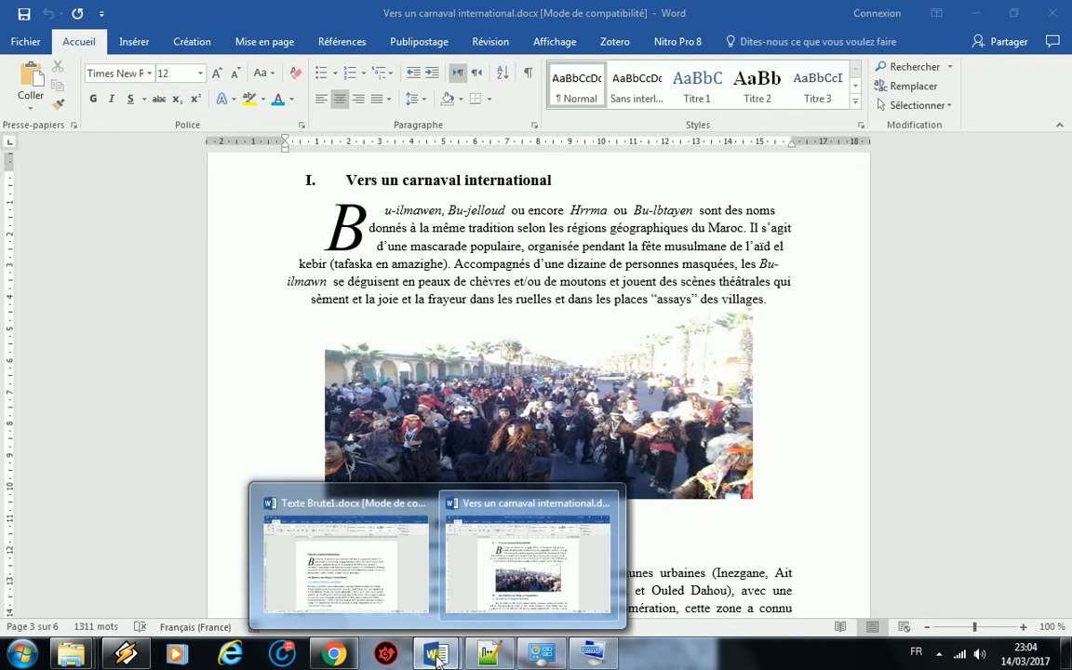
{"action": "left_click", "coordinate": [354, 550]}
{"action": "double_click", "coordinate": [525, 286]}
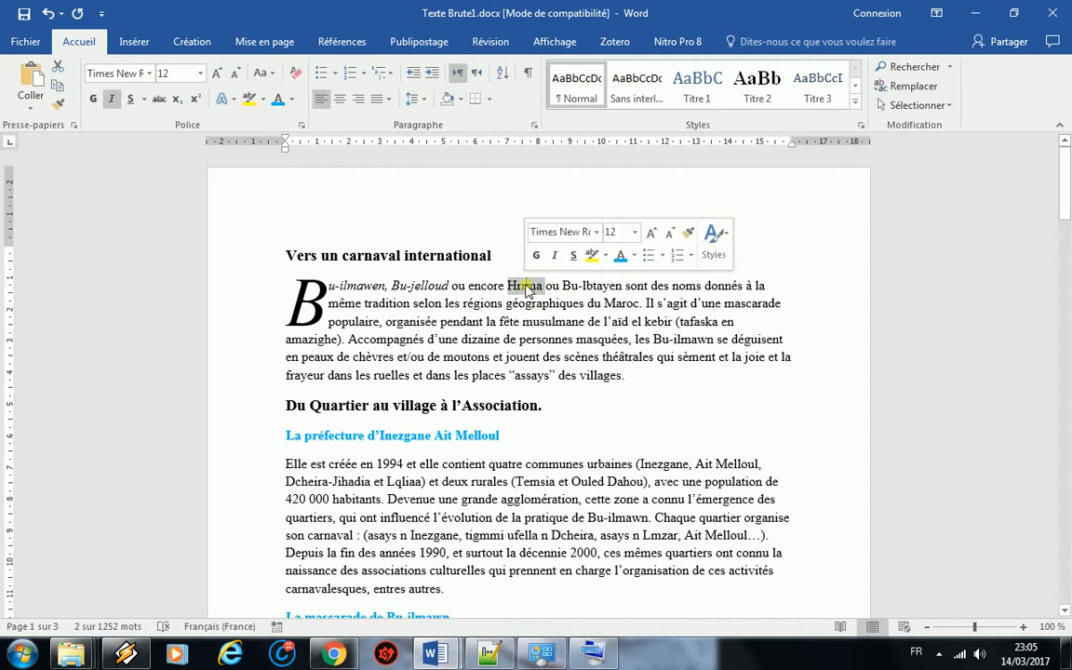
{"action": "left_click", "coordinate": [112, 100]}
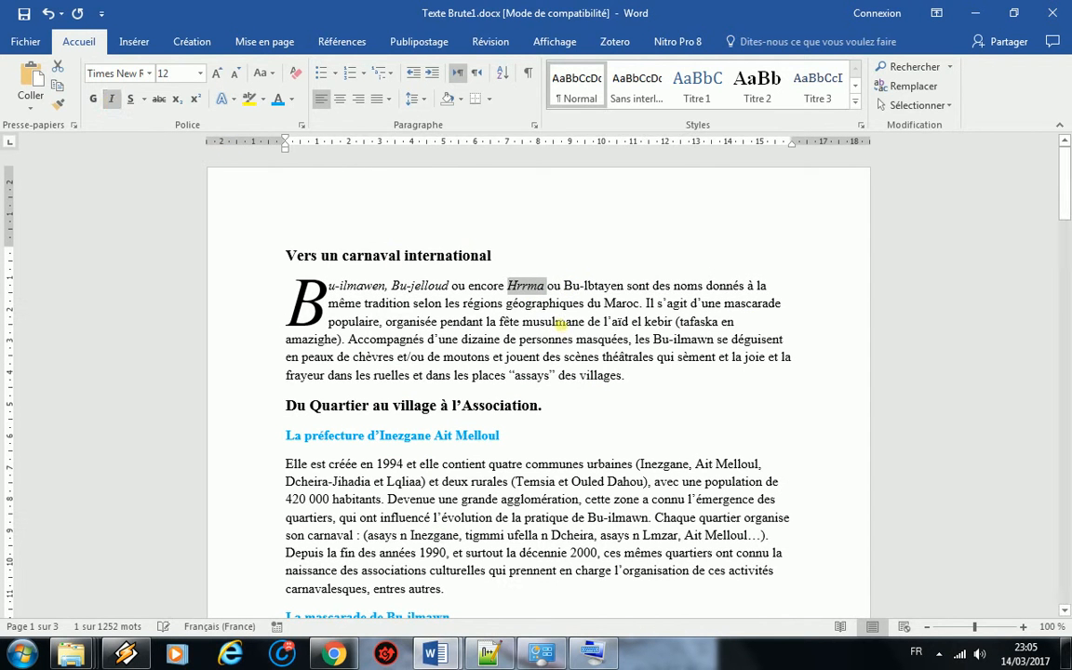
{"action": "left_click_drag", "start_coordinate": [564, 286], "coordinate": [624, 286]}
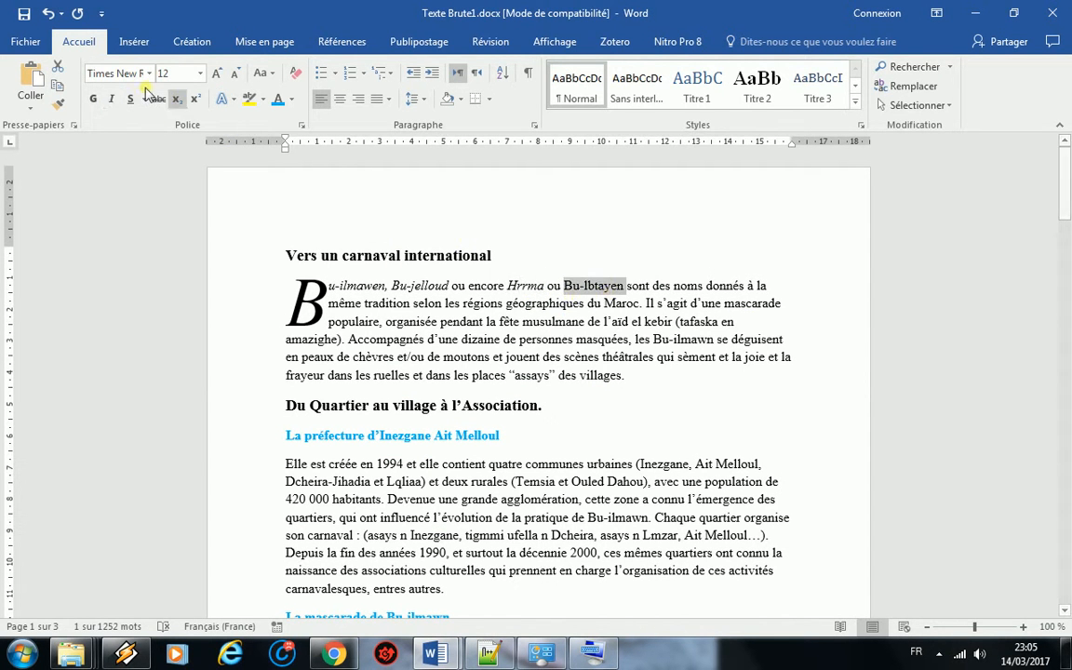
{"action": "left_click", "coordinate": [111, 99]}
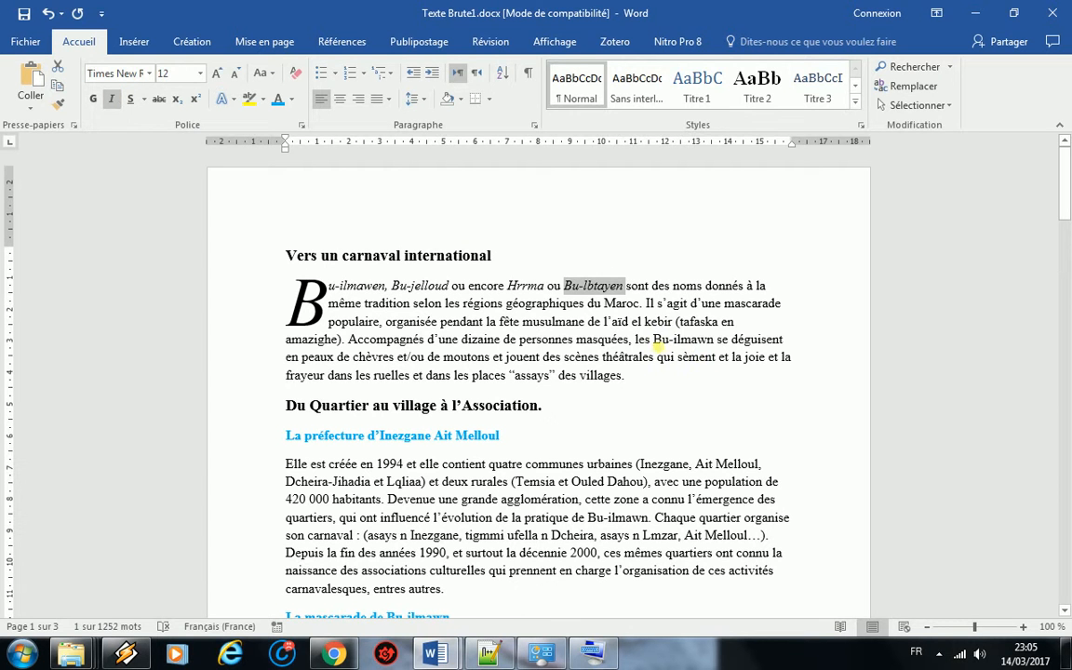
{"action": "left_click_drag", "start_coordinate": [653, 340], "coordinate": [715, 341]}
{"action": "left_click", "coordinate": [111, 99]}
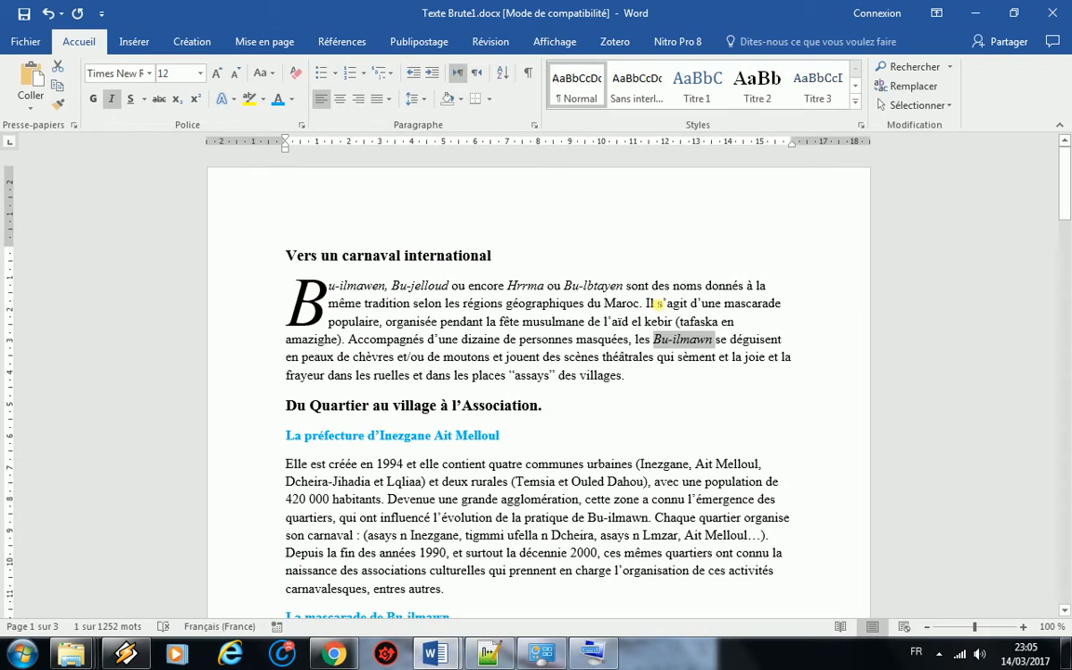
Step: Set the font of the whole programme list, from "Programme provisoire" through the "SOIRÉES ARTISTIQUES" entry, to Arial
{"action": "left_click_drag", "start_coordinate": [1067, 188], "coordinate": [1068, 542]}
{"action": "left_click_drag", "start_coordinate": [332, 263], "coordinate": [798, 526]}
{"action": "left_click", "coordinate": [149, 72]}
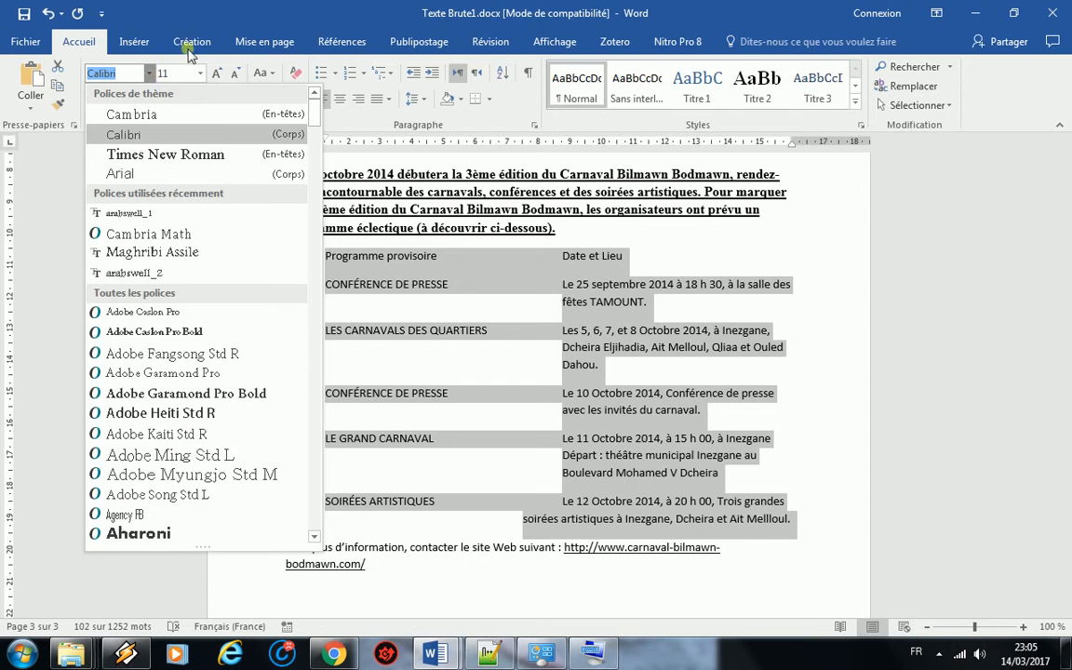
{"action": "left_click", "coordinate": [188, 22]}
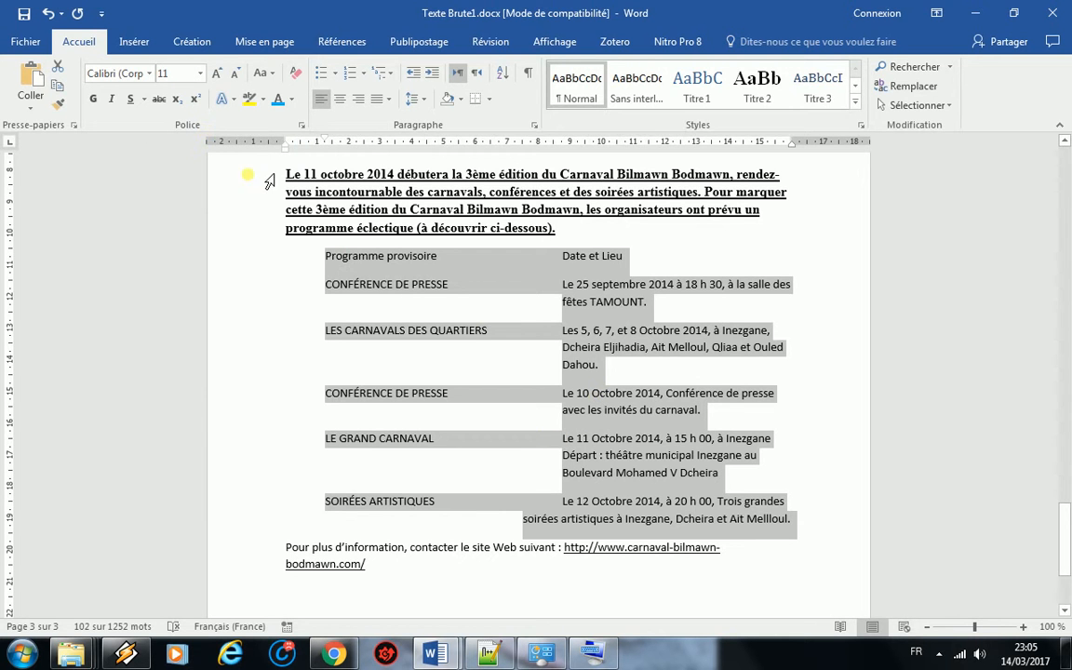
{"action": "left_click", "coordinate": [149, 73]}
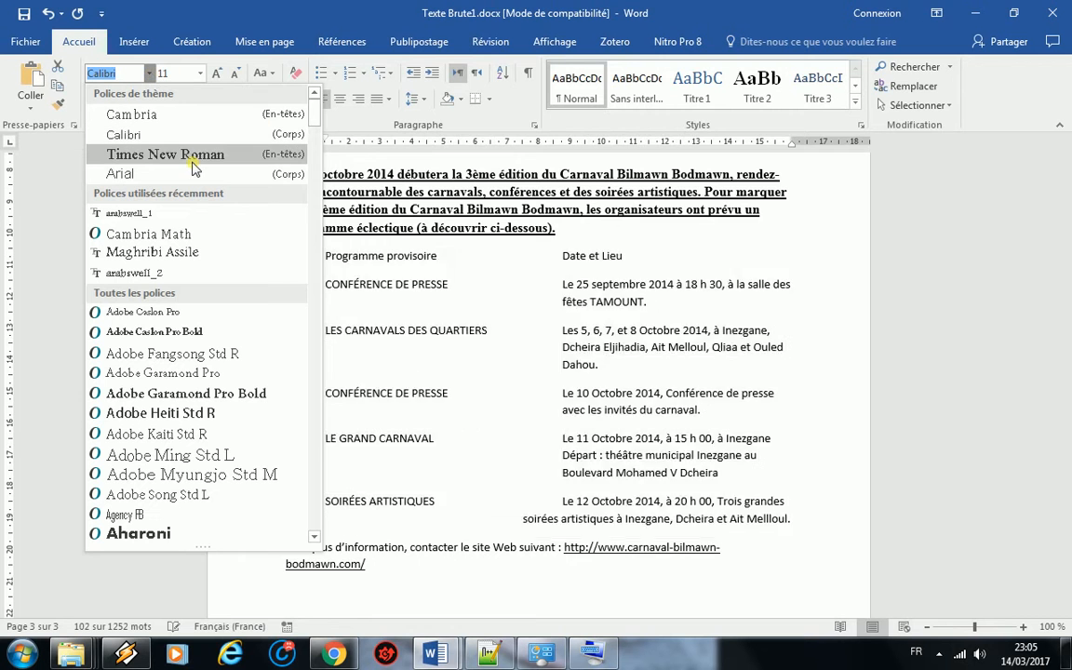
{"action": "left_click", "coordinate": [149, 182]}
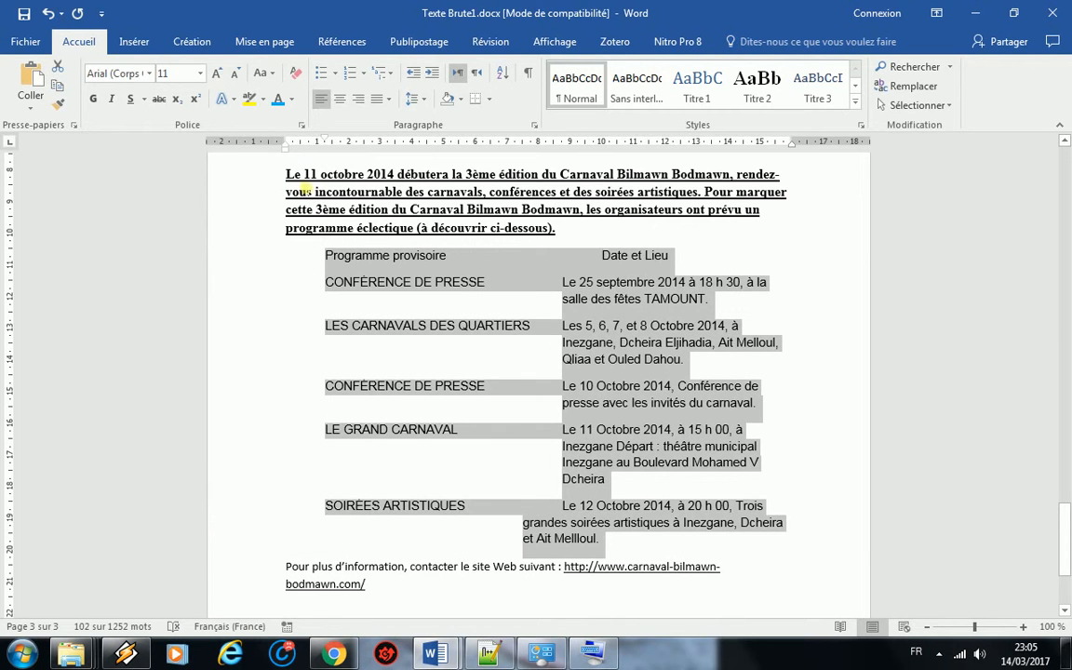
{"action": "left_click", "coordinate": [569, 277]}
Step: Switch to the model Vers un carnaval international.docx and examine the font formatting of the programme table's header, event names and dates
{"action": "scroll", "coordinate": [447, 430], "scroll_direction": "down", "scroll_amount": 2}
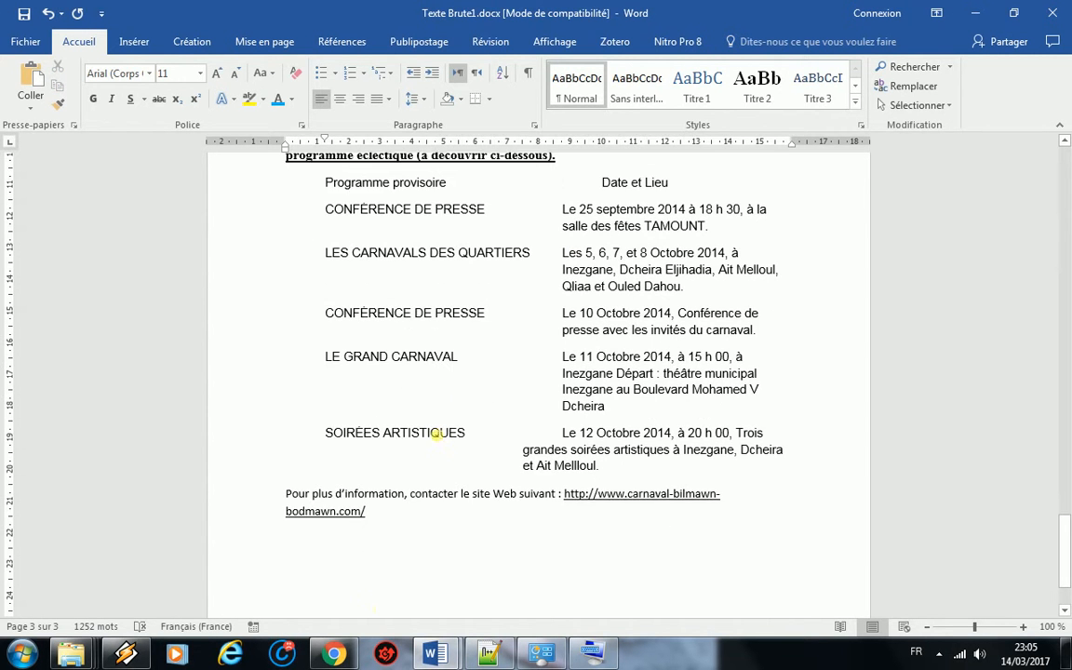
{"action": "mouse_move", "coordinate": [452, 663]}
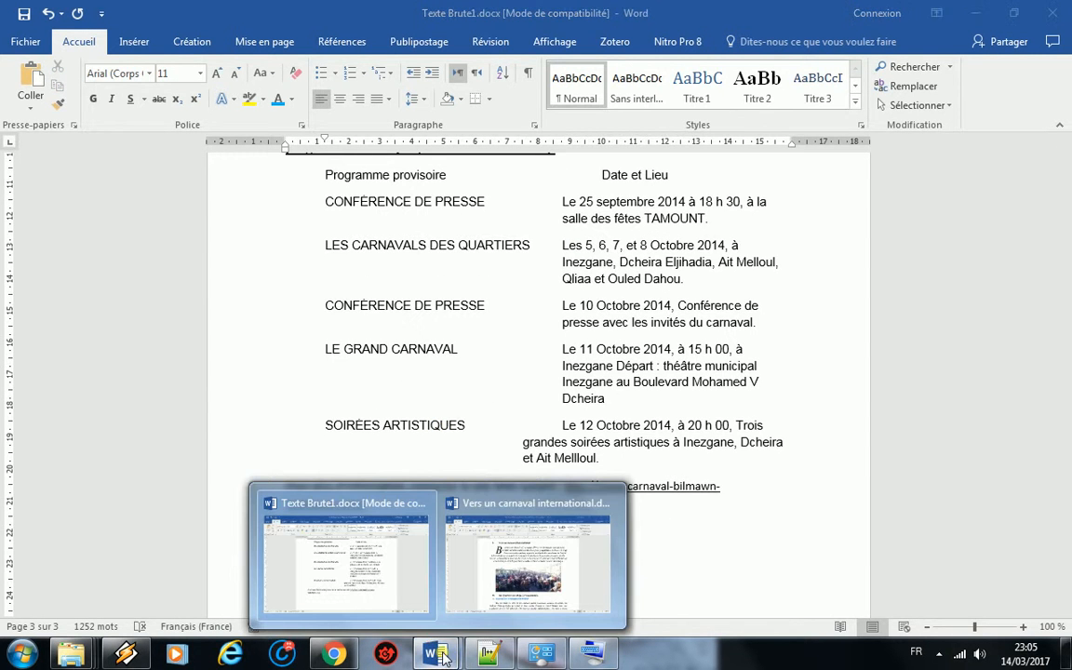
{"action": "left_click", "coordinate": [472, 591]}
{"action": "left_click_drag", "start_coordinate": [1068, 333], "coordinate": [1059, 545]}
{"action": "left_click_drag", "start_coordinate": [494, 263], "coordinate": [463, 261]}
{"action": "left_click", "coordinate": [400, 298]}
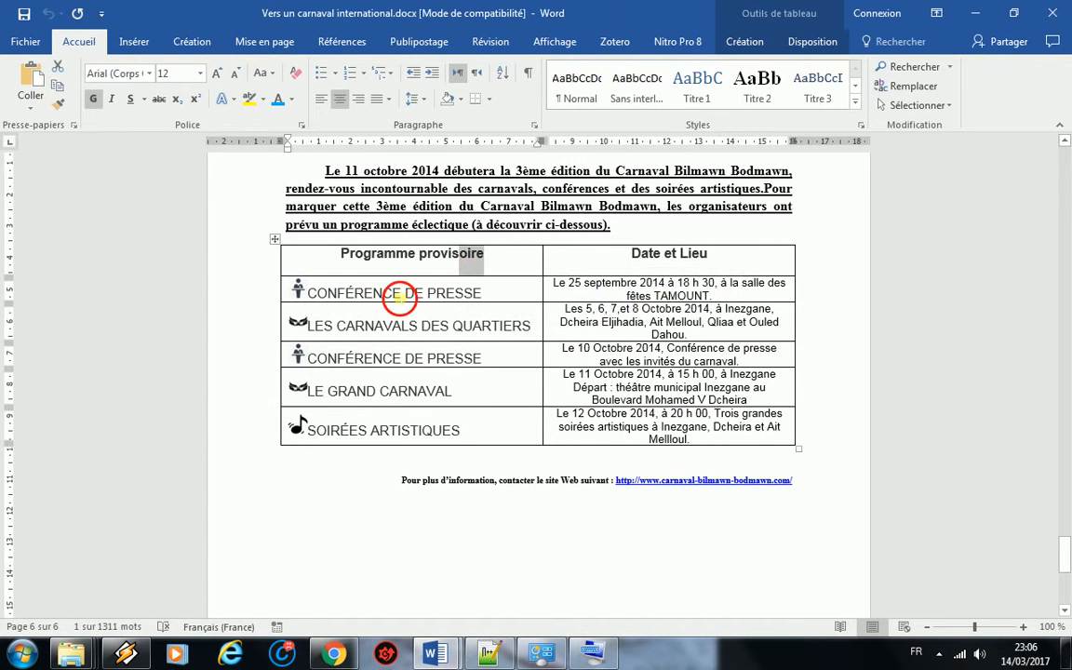
{"action": "left_click", "coordinate": [602, 322]}
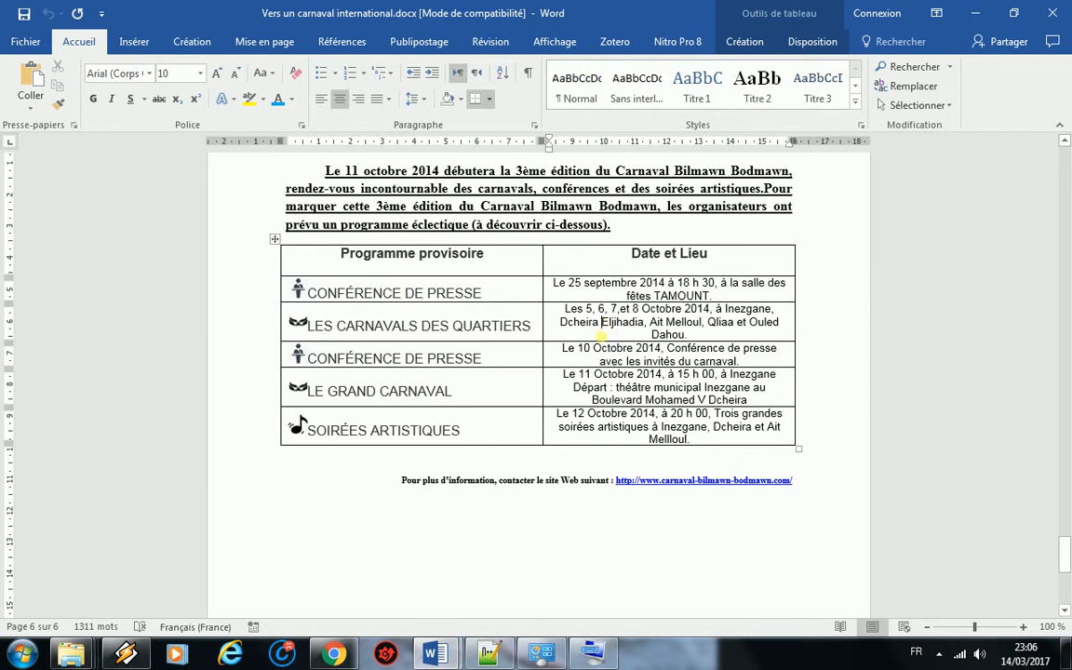
Step: Back in Texte Brute1.docx, make the "Programme provisoire" and "Date et Lieu" heading line bold at size 12
{"action": "mouse_move", "coordinate": [434, 652]}
{"action": "left_click", "coordinate": [371, 574]}
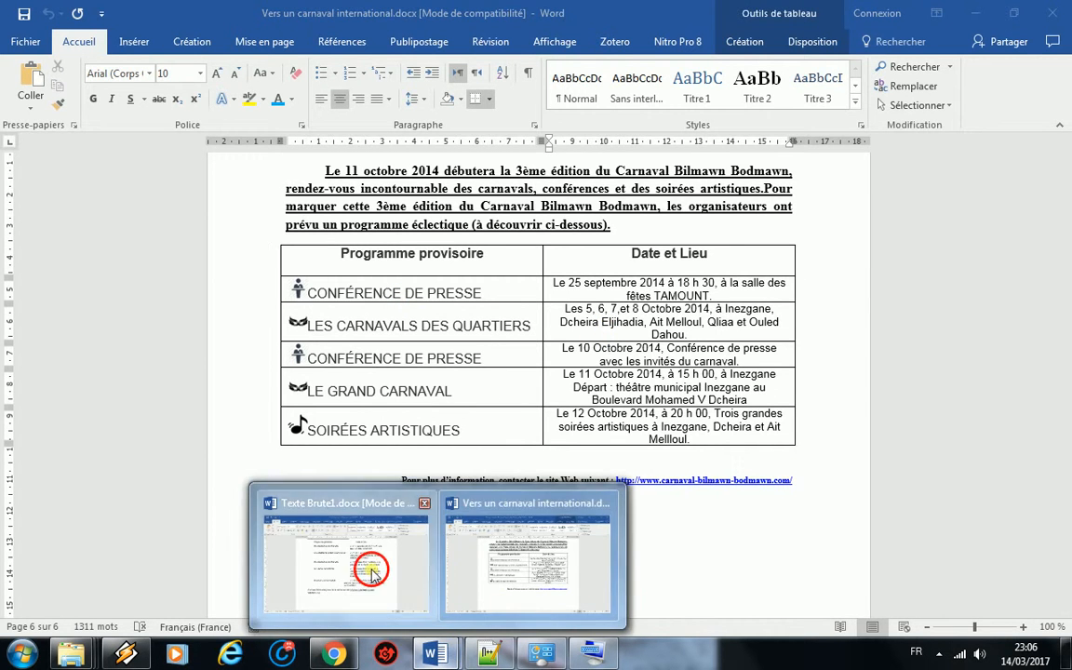
{"action": "left_click_drag", "start_coordinate": [398, 183], "coordinate": [665, 174]}
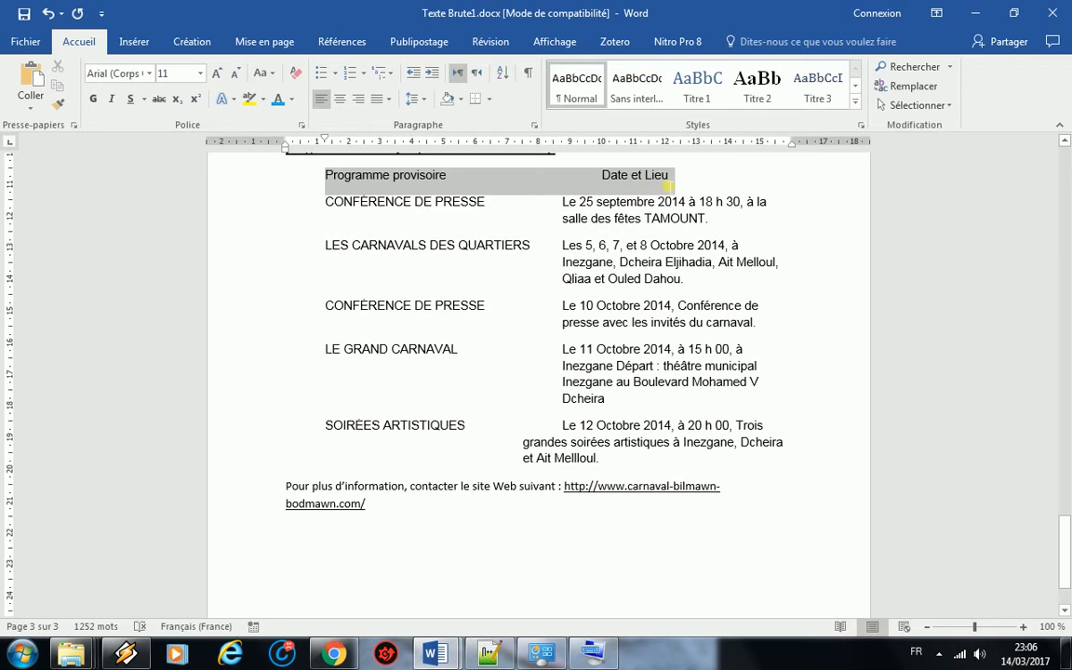
{"action": "left_click", "coordinate": [93, 99]}
{"action": "left_click", "coordinate": [220, 75]}
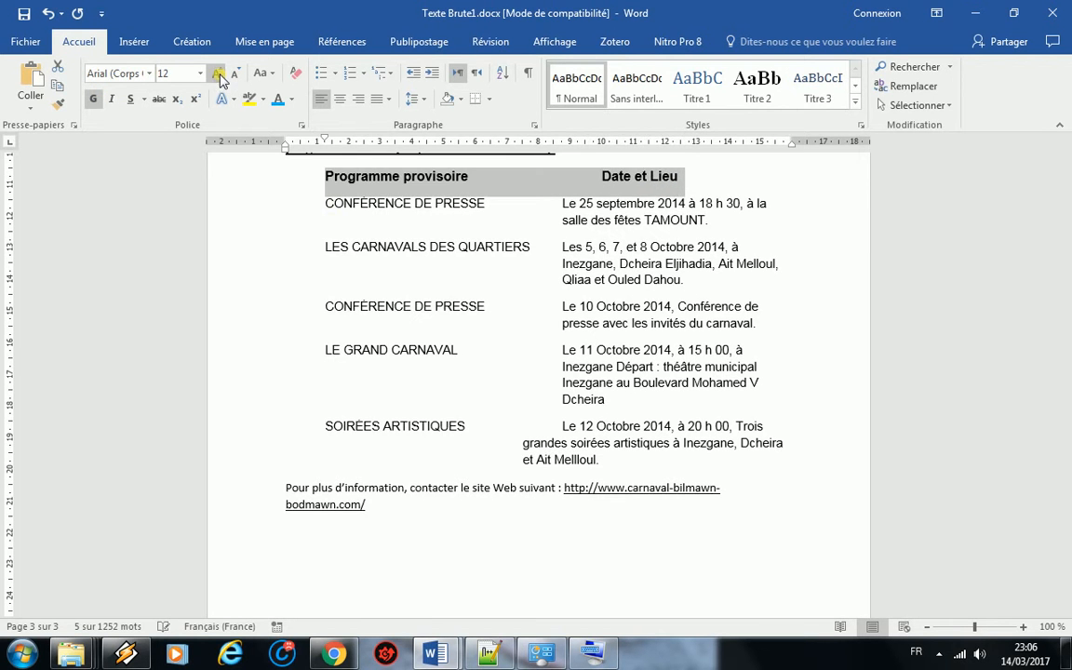
Step: Set the five event names in the programme list, from the first "CONFÉRENCE DE PRESSE" to "SOIRÉES ARTISTIQUES", to font size 12
{"action": "left_click_drag", "start_coordinate": [326, 216], "coordinate": [426, 315]}
{"action": "left_click", "coordinate": [462, 315]}
{"action": "left_click_drag", "start_coordinate": [493, 216], "coordinate": [326, 204]}
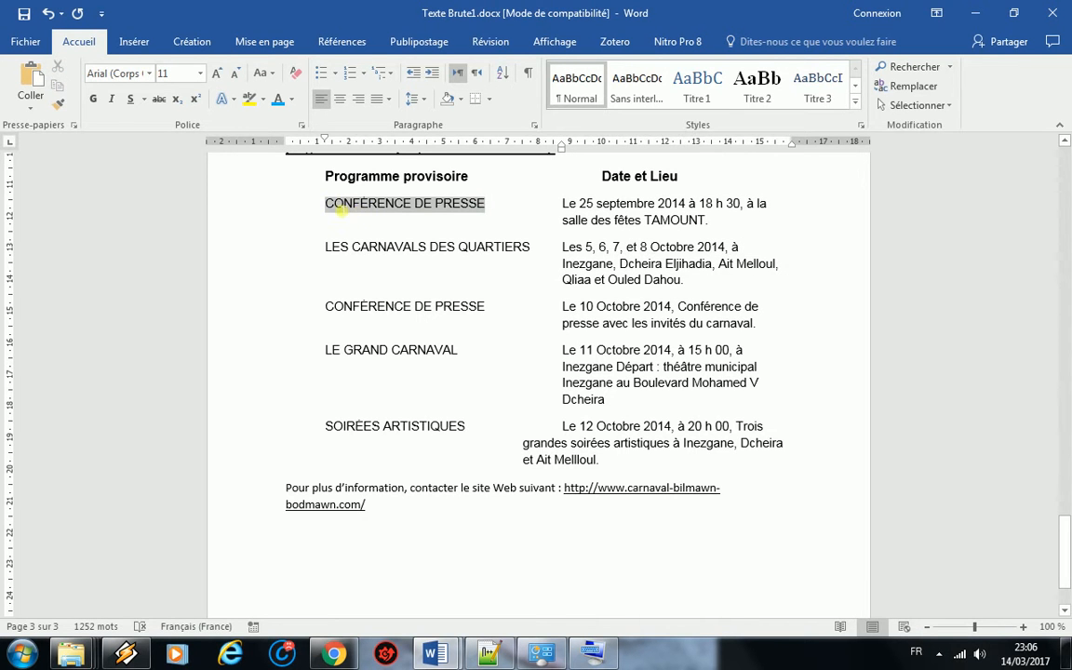
{"action": "left_click", "coordinate": [215, 74]}
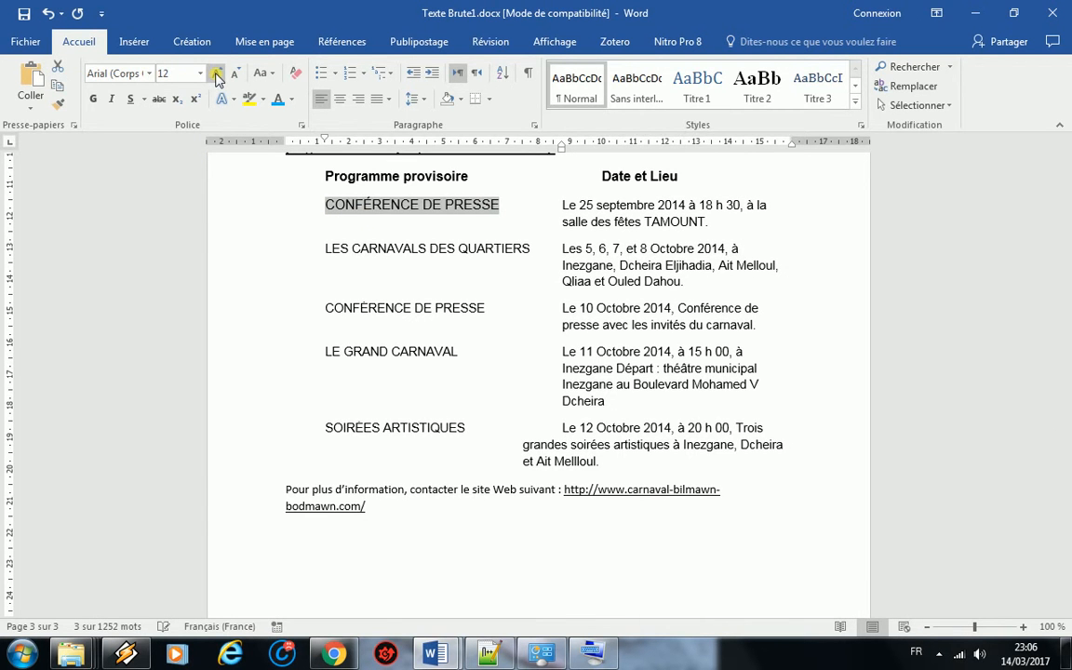
{"action": "left_click_drag", "start_coordinate": [538, 249], "coordinate": [277, 247]}
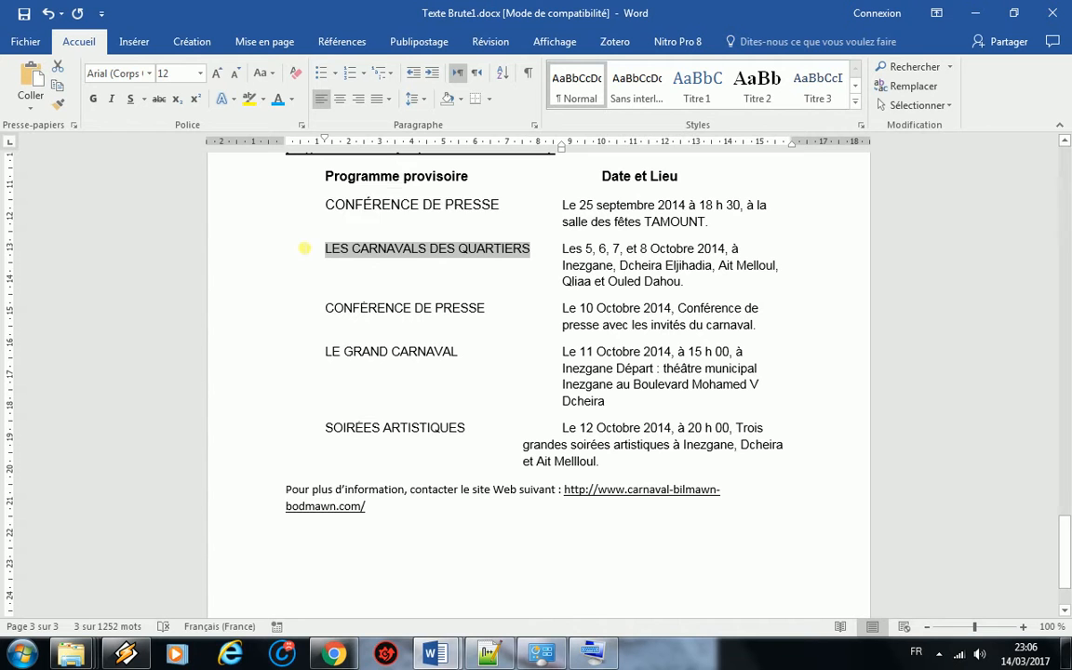
{"action": "left_click", "coordinate": [215, 73]}
{"action": "left_click_drag", "start_coordinate": [433, 313], "coordinate": [321, 311]}
{"action": "left_click", "coordinate": [217, 73]}
{"action": "left_click_drag", "start_coordinate": [456, 356], "coordinate": [325, 354]}
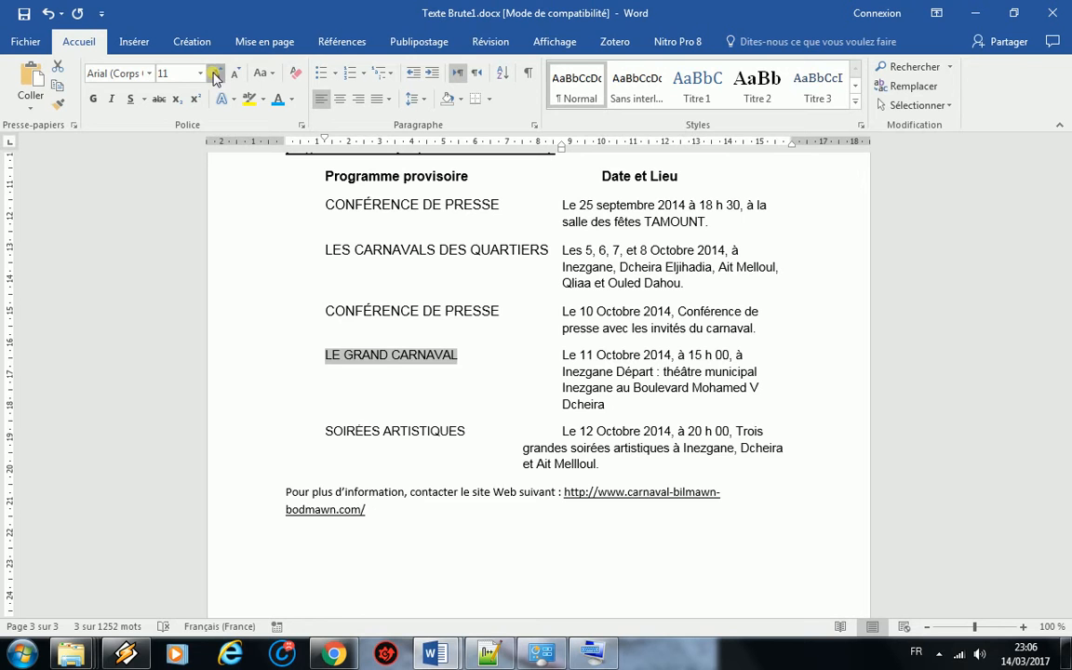
{"action": "left_click", "coordinate": [217, 73]}
{"action": "left_click_drag", "start_coordinate": [474, 441], "coordinate": [325, 436]}
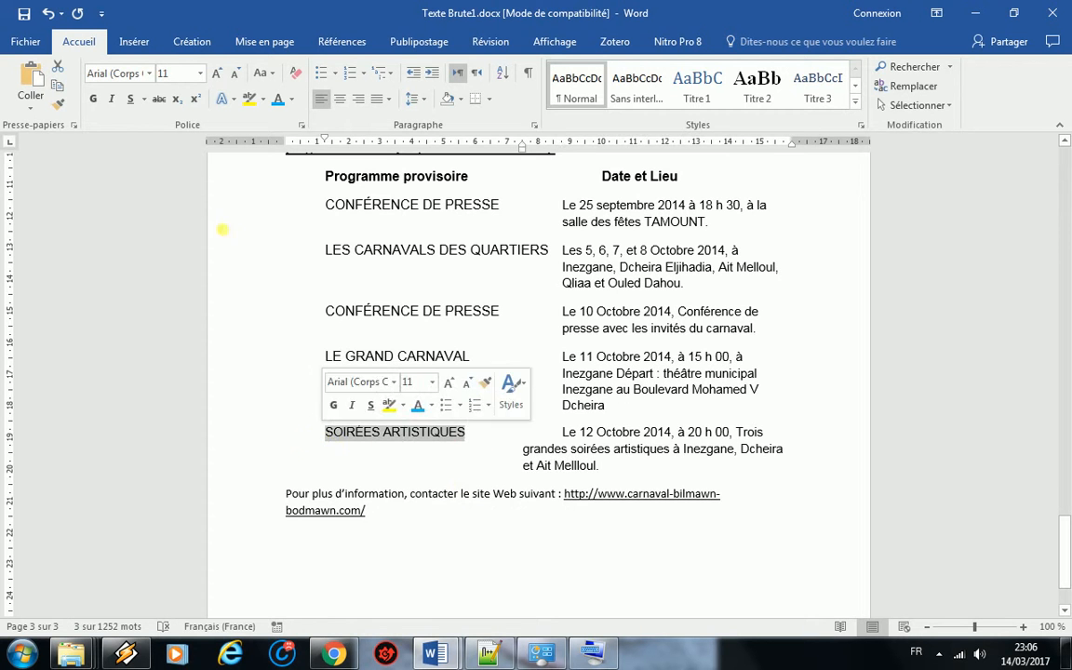
{"action": "left_click", "coordinate": [217, 74]}
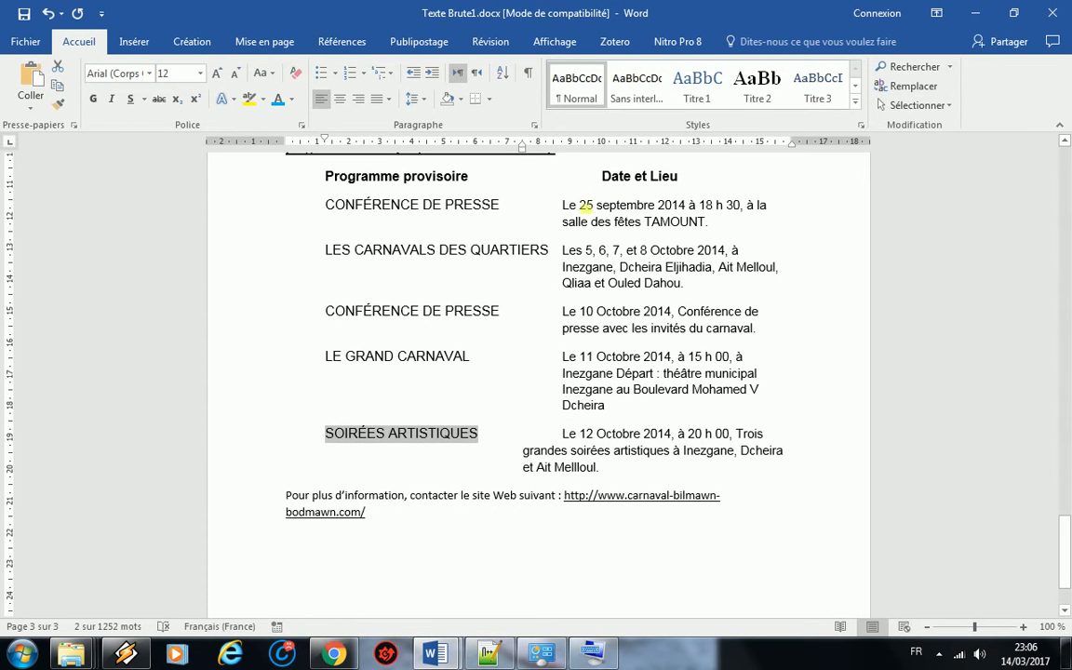
Step: Set the date and place texts of all five programme entries to font size 10
{"action": "left_click_drag", "start_coordinate": [566, 214], "coordinate": [706, 229]}
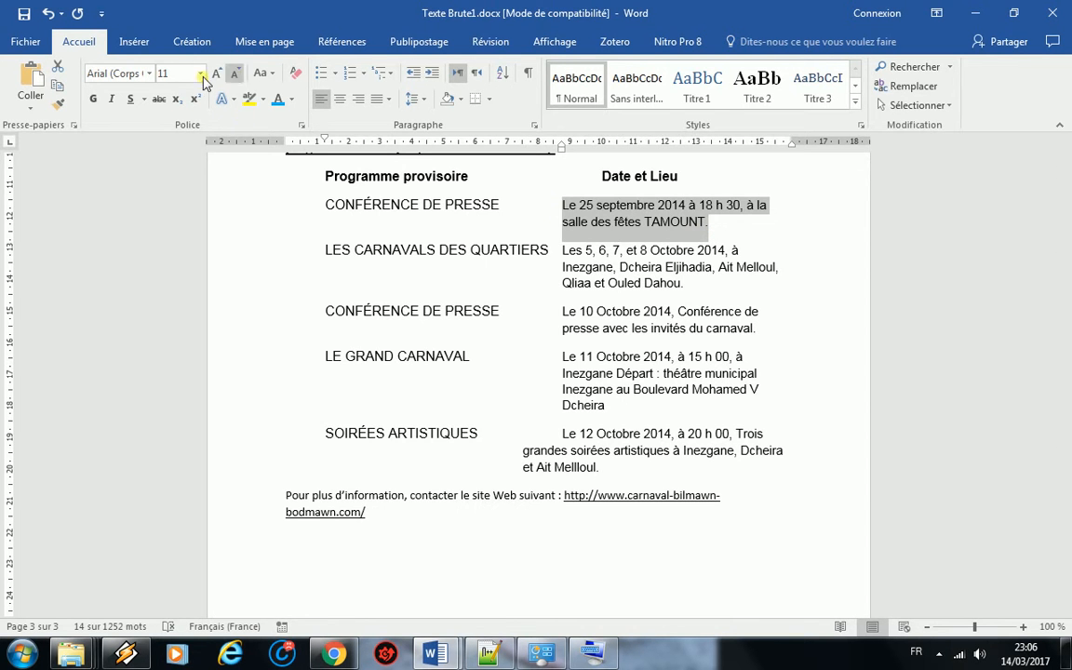
{"action": "left_click", "coordinate": [234, 75]}
{"action": "left_click_drag", "start_coordinate": [638, 281], "coordinate": [569, 253]}
{"action": "left_click", "coordinate": [234, 74]}
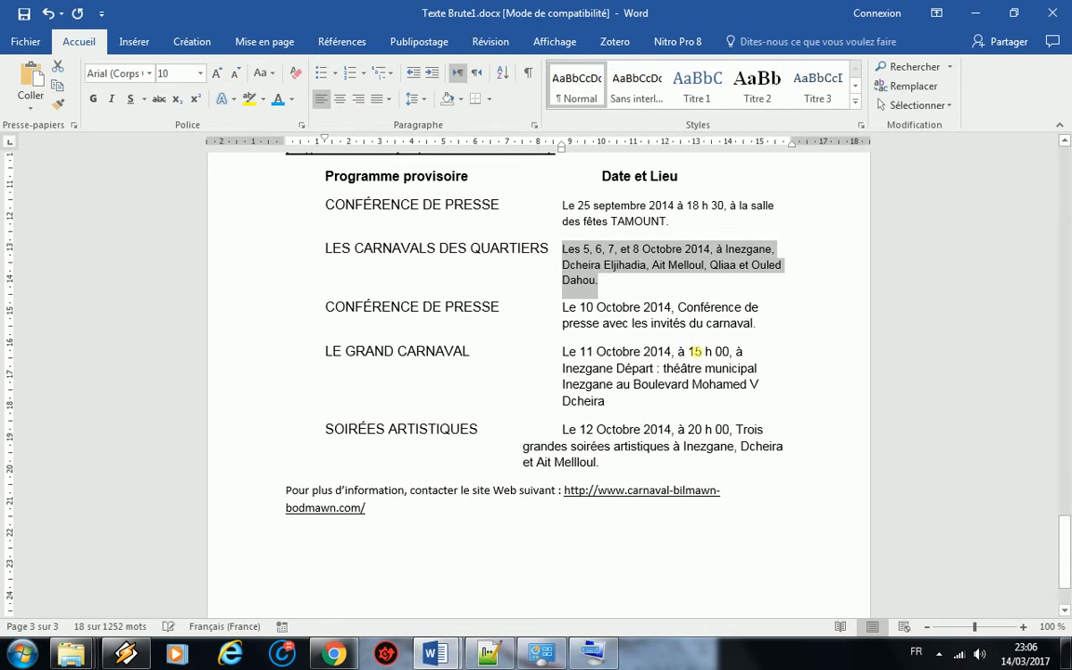
{"action": "left_click_drag", "start_coordinate": [756, 324], "coordinate": [566, 307]}
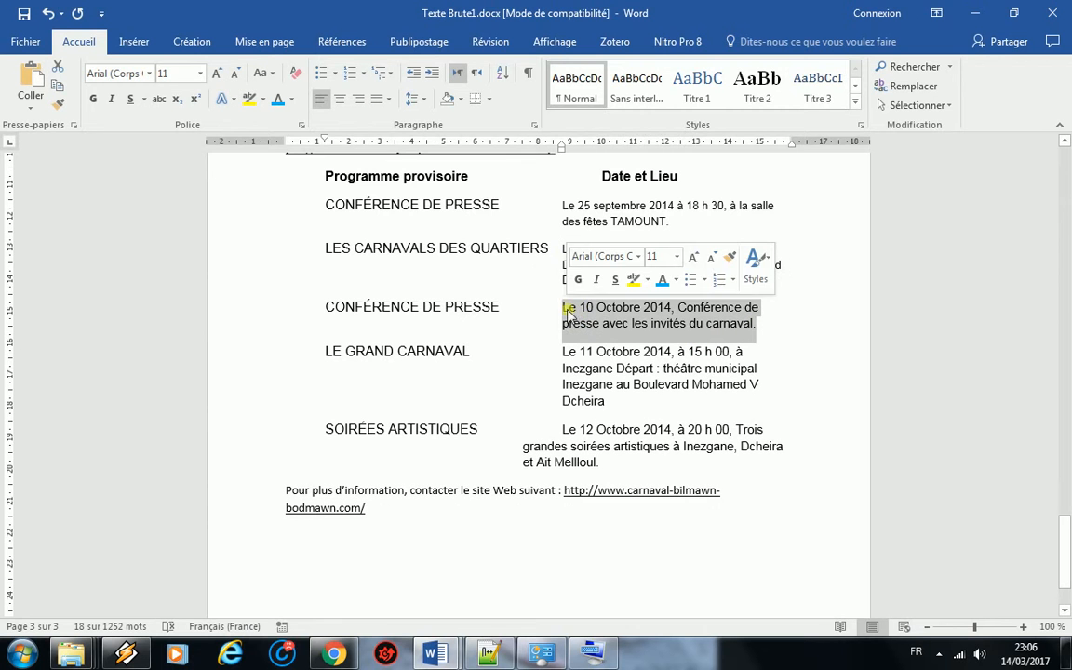
{"action": "left_click", "coordinate": [236, 76]}
{"action": "left_click_drag", "start_coordinate": [637, 406], "coordinate": [563, 351]}
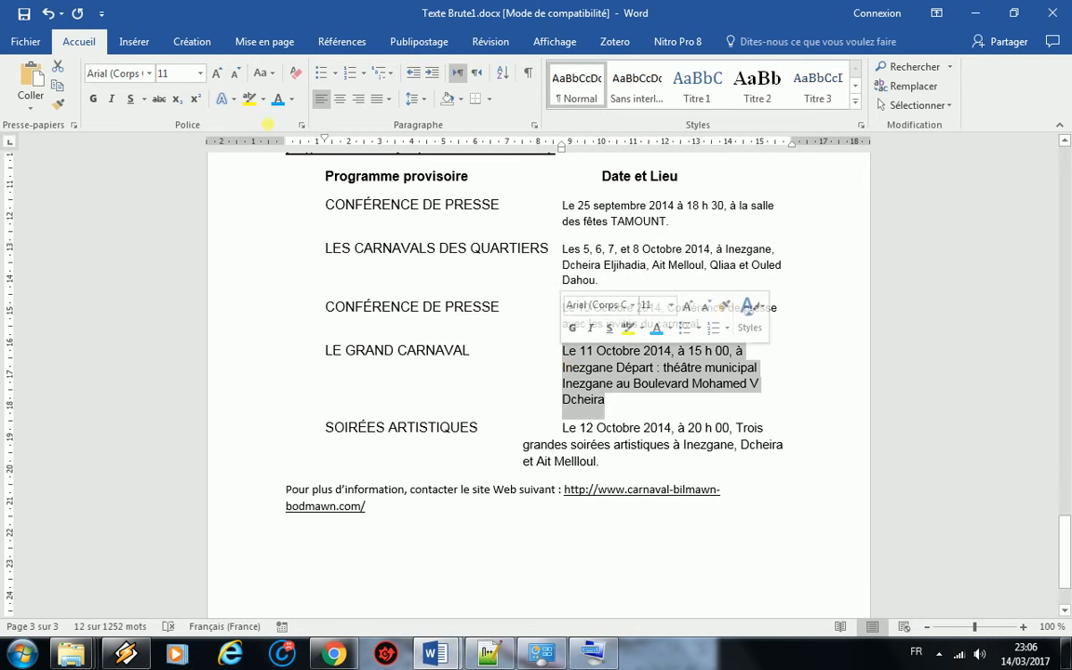
{"action": "left_click", "coordinate": [236, 76]}
{"action": "left_click_drag", "start_coordinate": [608, 445], "coordinate": [562, 408]}
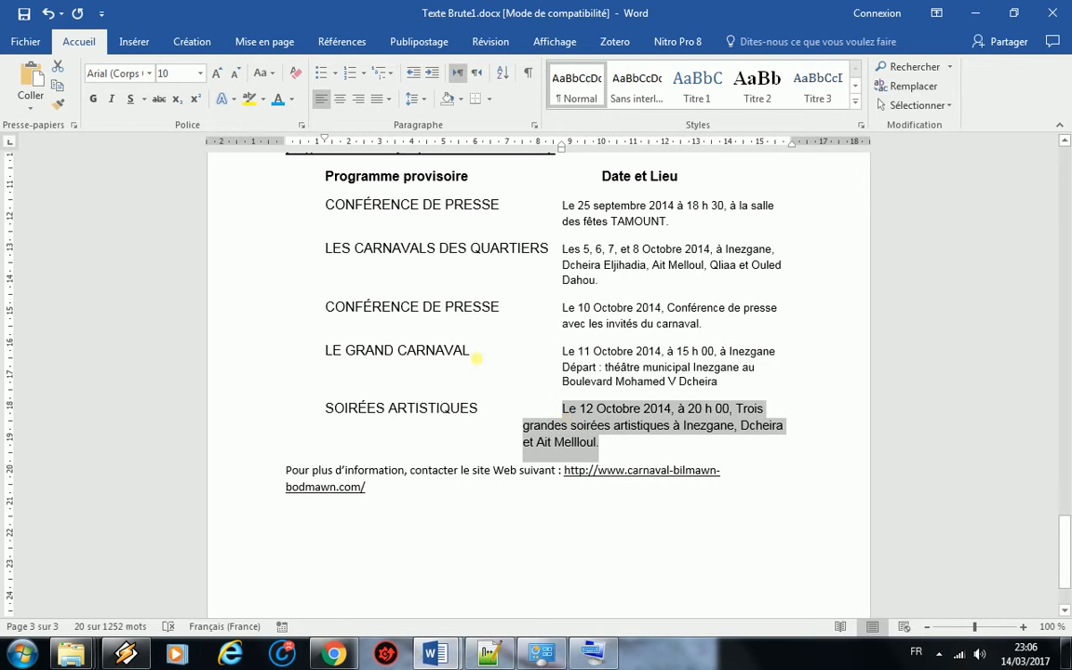
{"action": "left_click", "coordinate": [232, 73]}
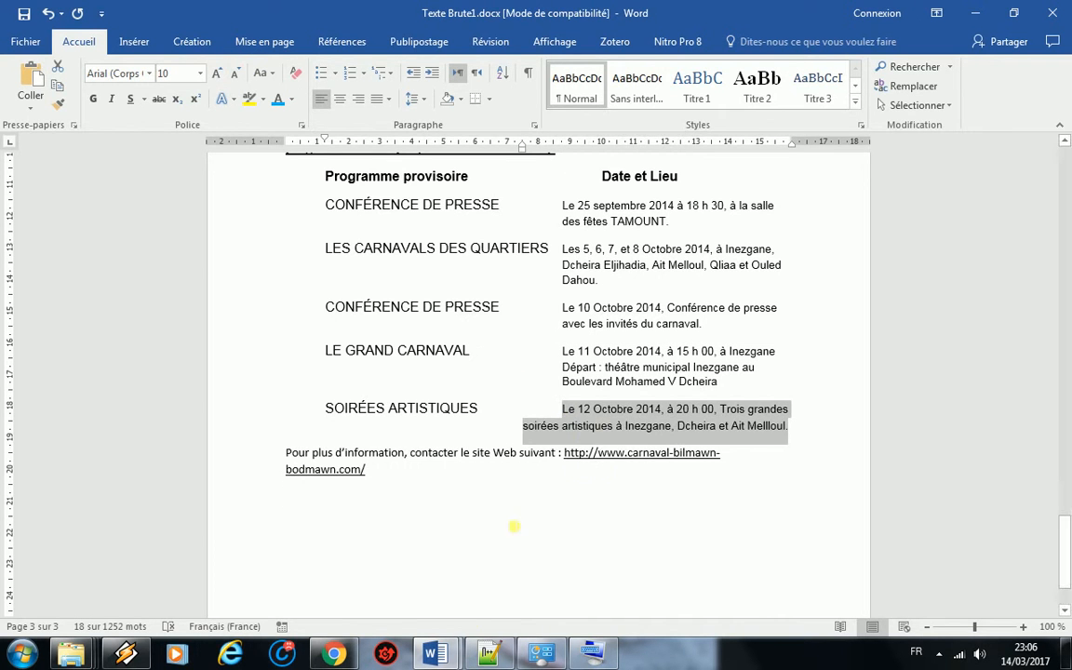
Step: Switch to the model and check the font, size and alignment of the "Pour plus d'information" line below the table
{"action": "mouse_move", "coordinate": [433, 654]}
{"action": "left_click", "coordinate": [517, 605]}
{"action": "left_click_drag", "start_coordinate": [797, 498], "coordinate": [408, 492]}
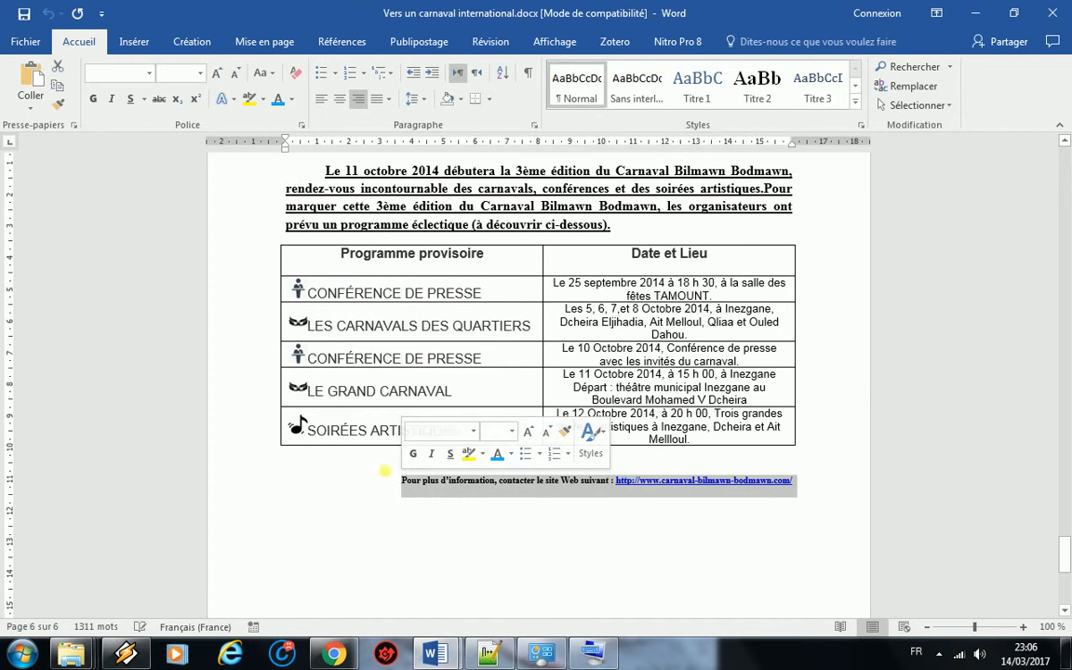
{"action": "left_click", "coordinate": [517, 497]}
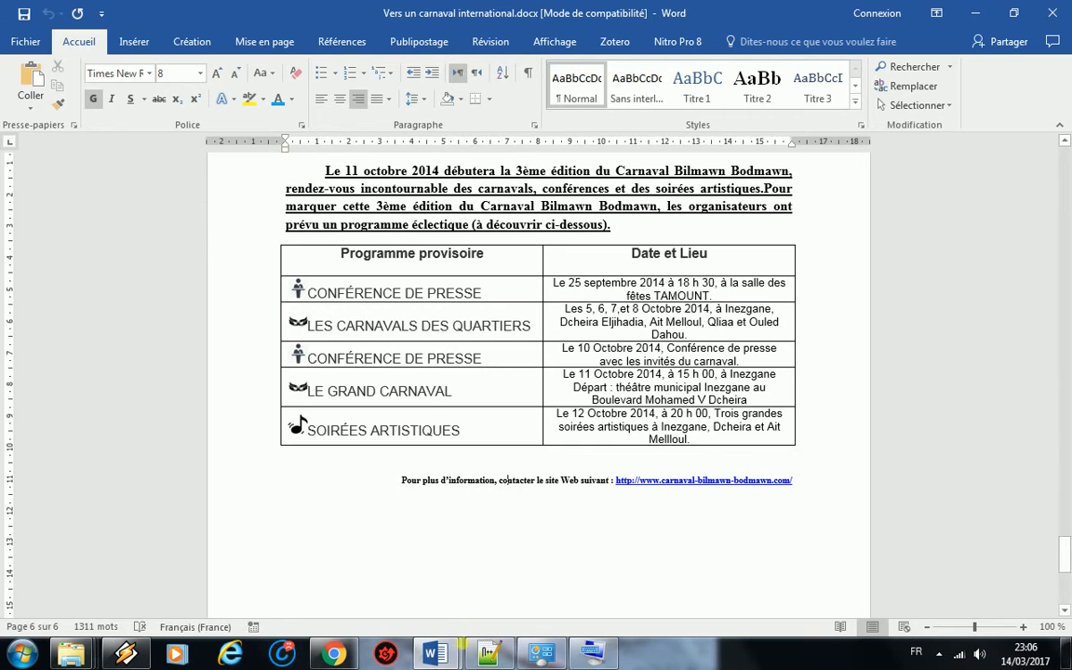
Step: Back in Texte Brute1.docx, format the "Pour plus d'information" line below the programme as bold Times New Roman, size 8
{"action": "left_click", "coordinate": [448, 654]}
{"action": "left_click", "coordinate": [347, 554]}
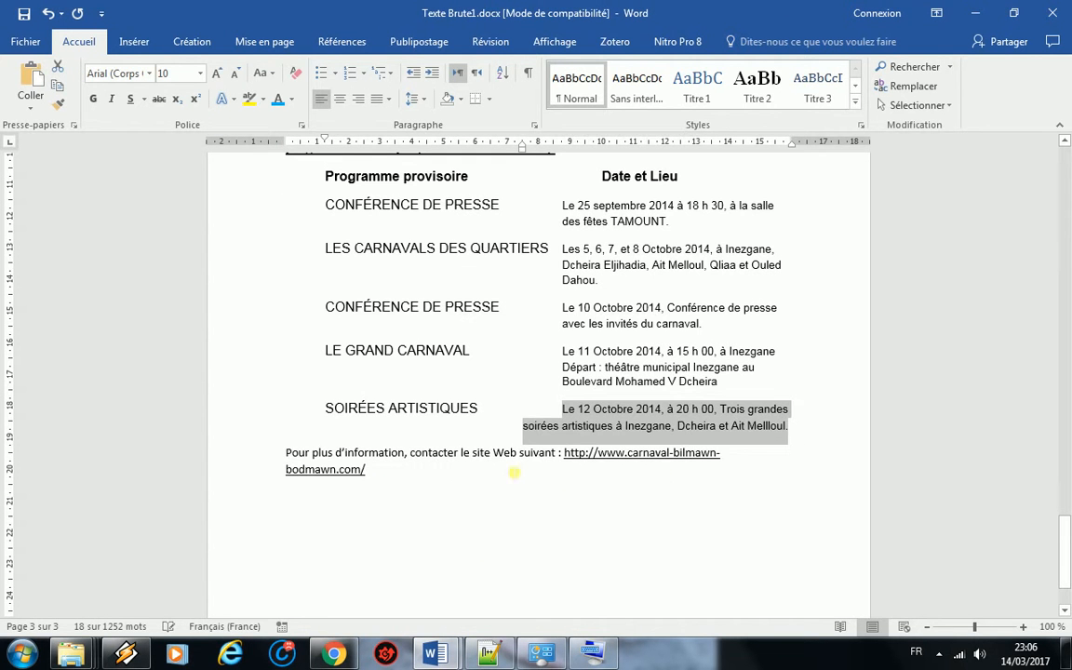
{"action": "triple_click", "coordinate": [319, 465]}
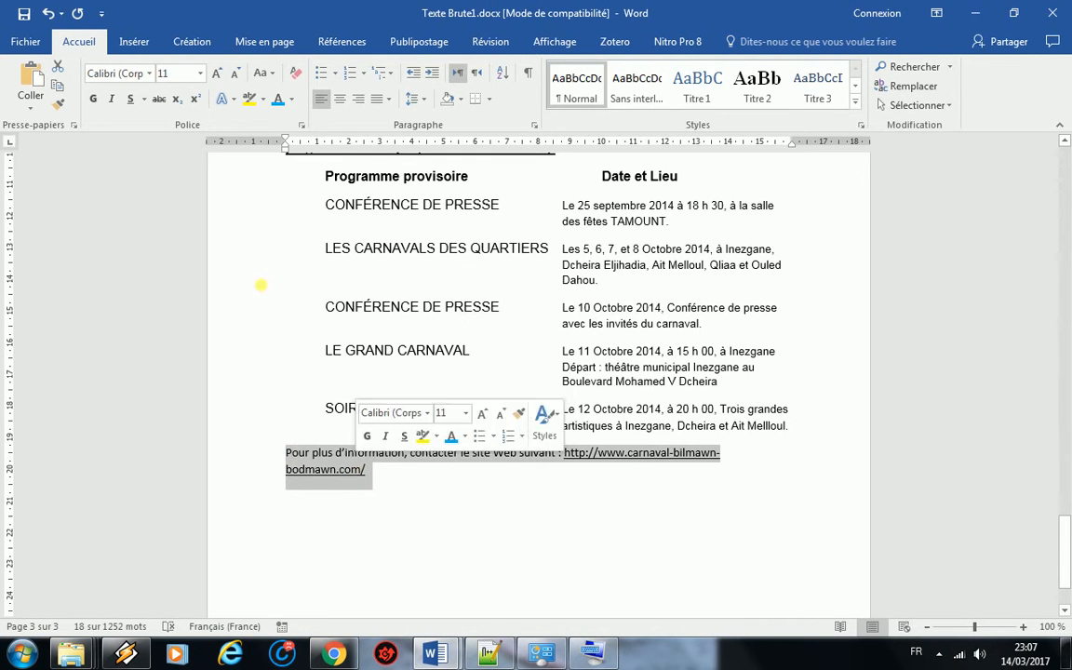
{"action": "left_click", "coordinate": [234, 75]}
{"action": "left_click", "coordinate": [235, 74]}
{"action": "left_click", "coordinate": [234, 74]}
{"action": "left_click", "coordinate": [235, 74]}
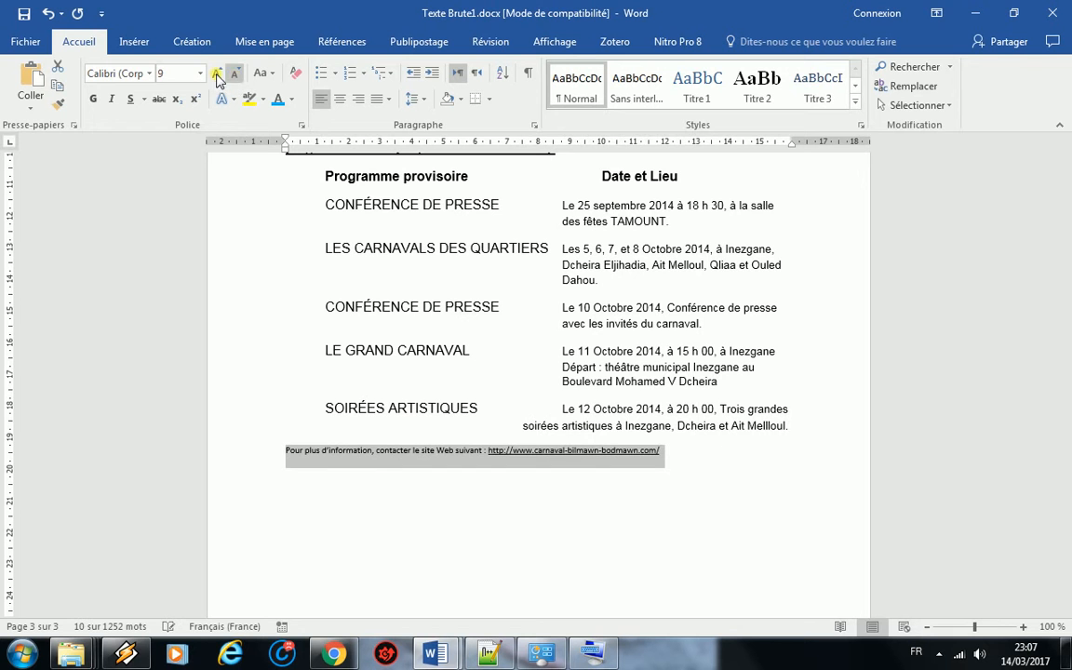
{"action": "left_click", "coordinate": [147, 74]}
{"action": "left_click", "coordinate": [156, 151]}
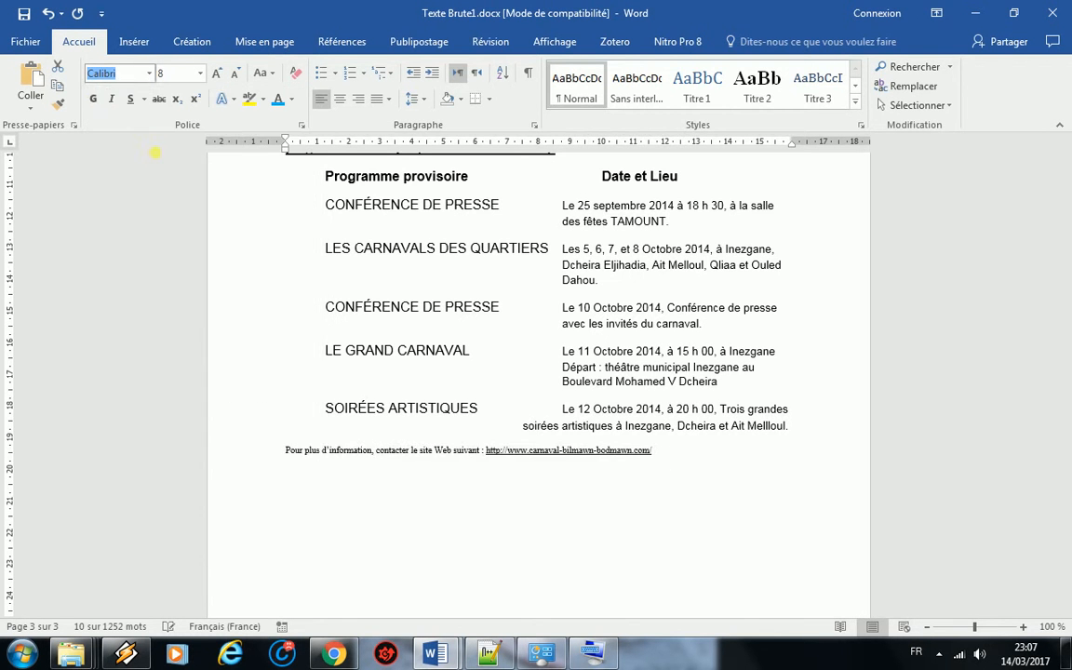
{"action": "left_click", "coordinate": [96, 100]}
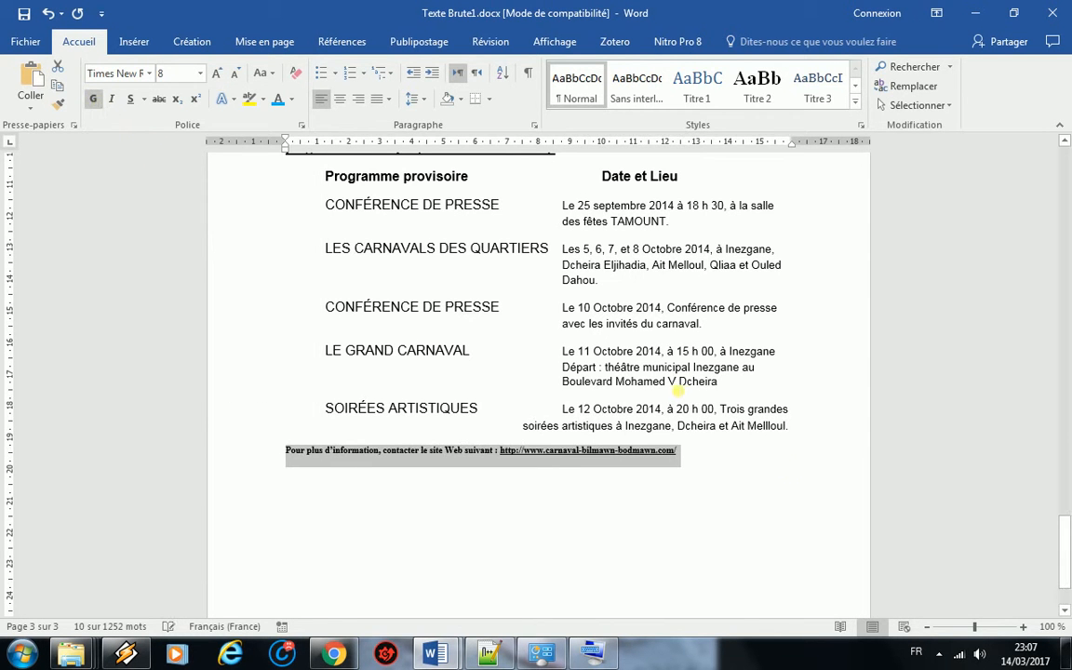
Step: Switch to the model and check the formatting of the website link in the line below the table
{"action": "left_click", "coordinate": [752, 409]}
{"action": "left_click_drag", "start_coordinate": [1065, 568], "coordinate": [1023, 184]}
{"action": "mouse_move", "coordinate": [434, 654]}
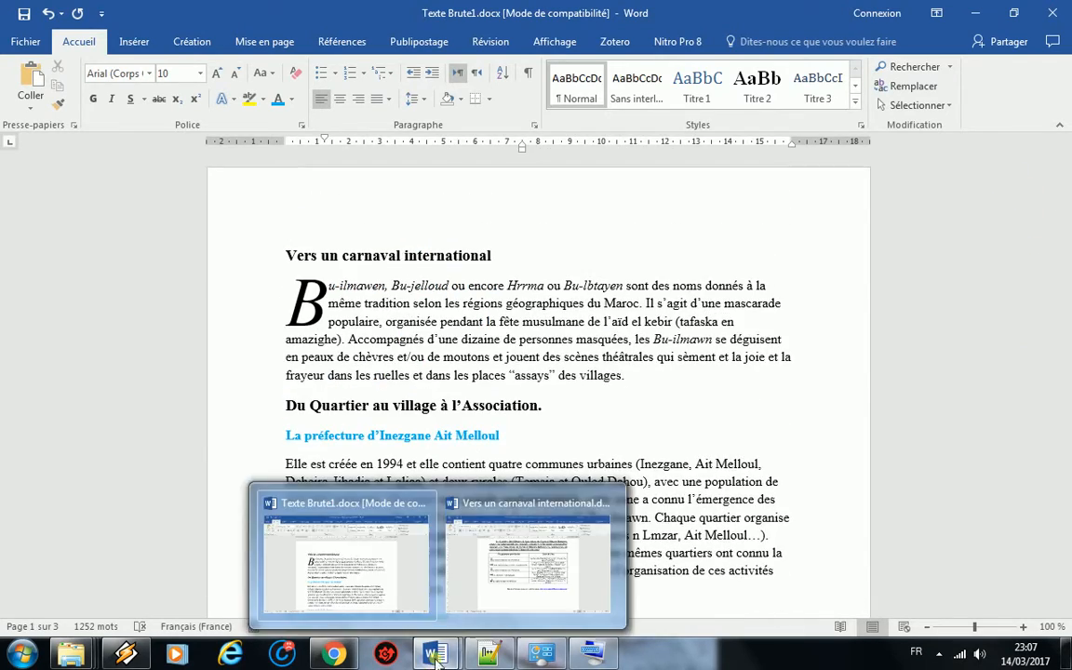
{"action": "left_click", "coordinate": [477, 593]}
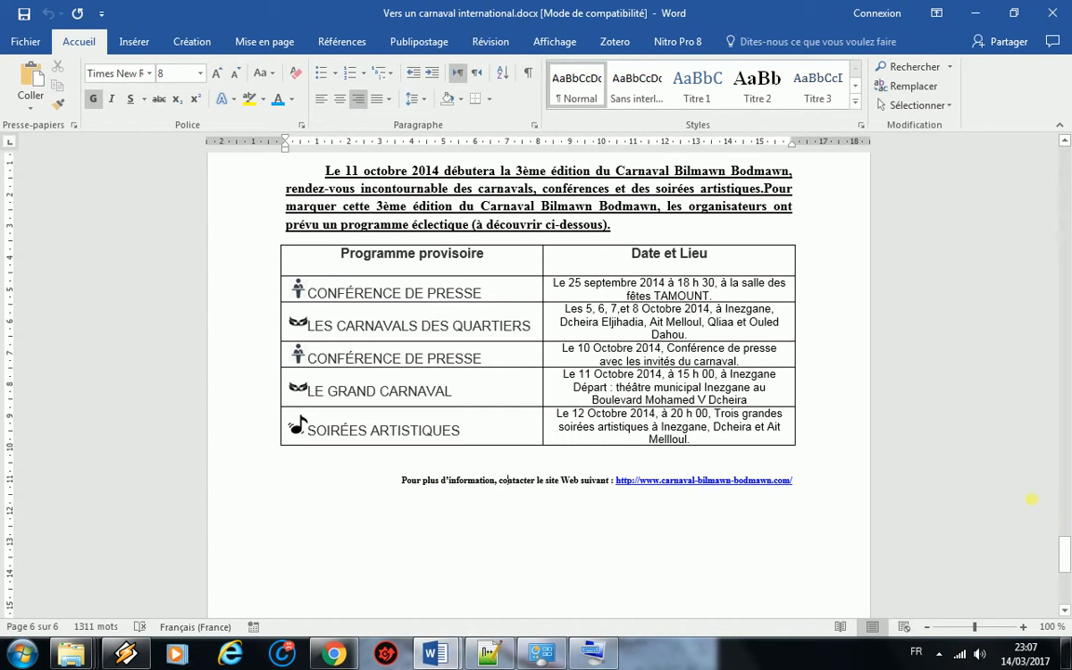
{"action": "left_click_drag", "start_coordinate": [1066, 556], "coordinate": [1066, 570]}
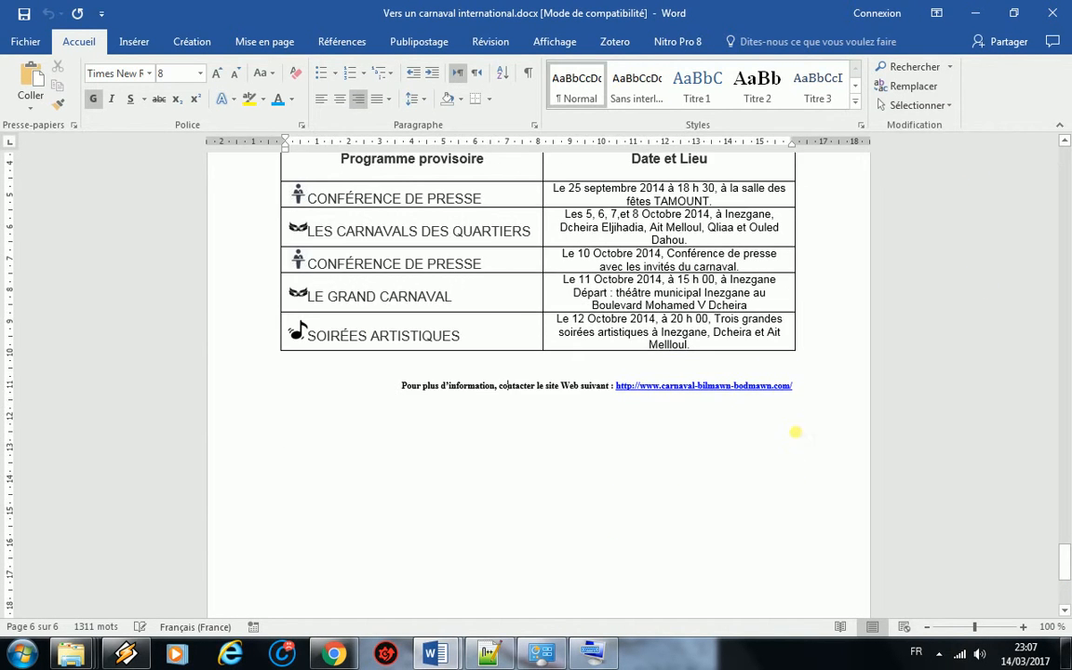
{"action": "mouse_move", "coordinate": [434, 655]}
Step: Back in Texte Brute1.docx, set the font colour of the website link in the last line to standard blue
{"action": "left_click", "coordinate": [375, 575]}
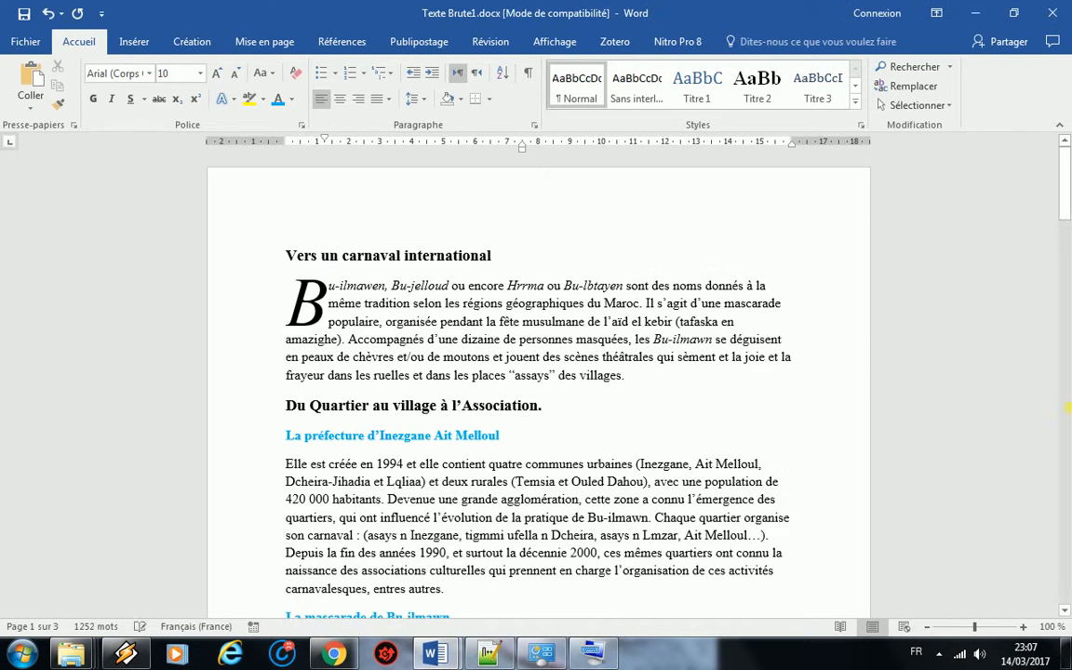
{"action": "left_click_drag", "start_coordinate": [1068, 213], "coordinate": [1067, 585]}
{"action": "left_click_drag", "start_coordinate": [676, 430], "coordinate": [501, 430]}
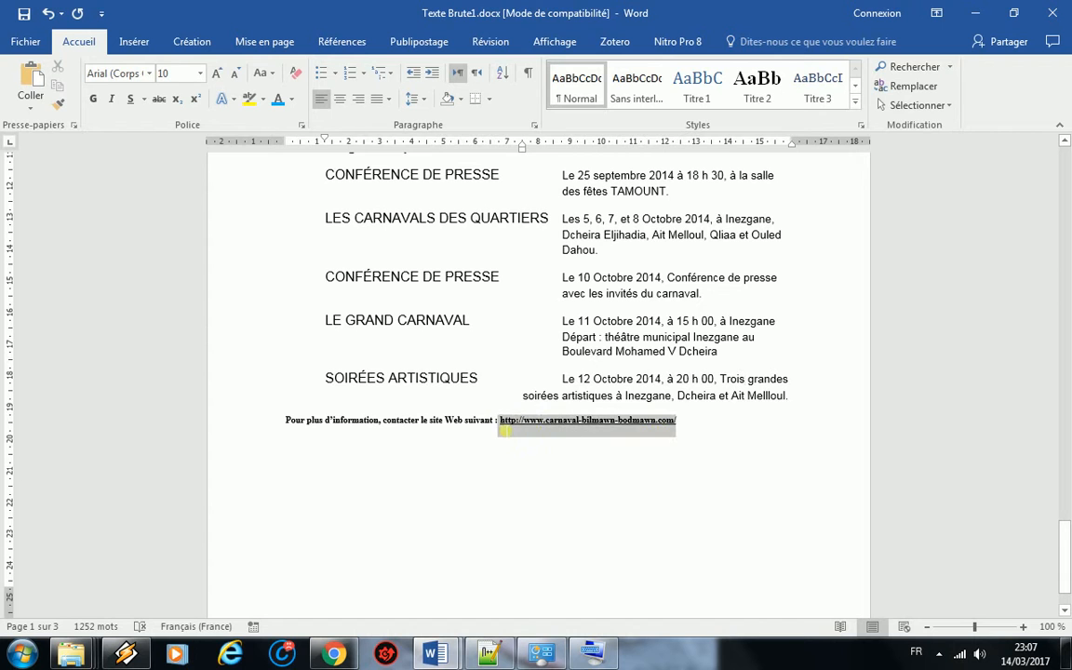
{"action": "left_click", "coordinate": [279, 101]}
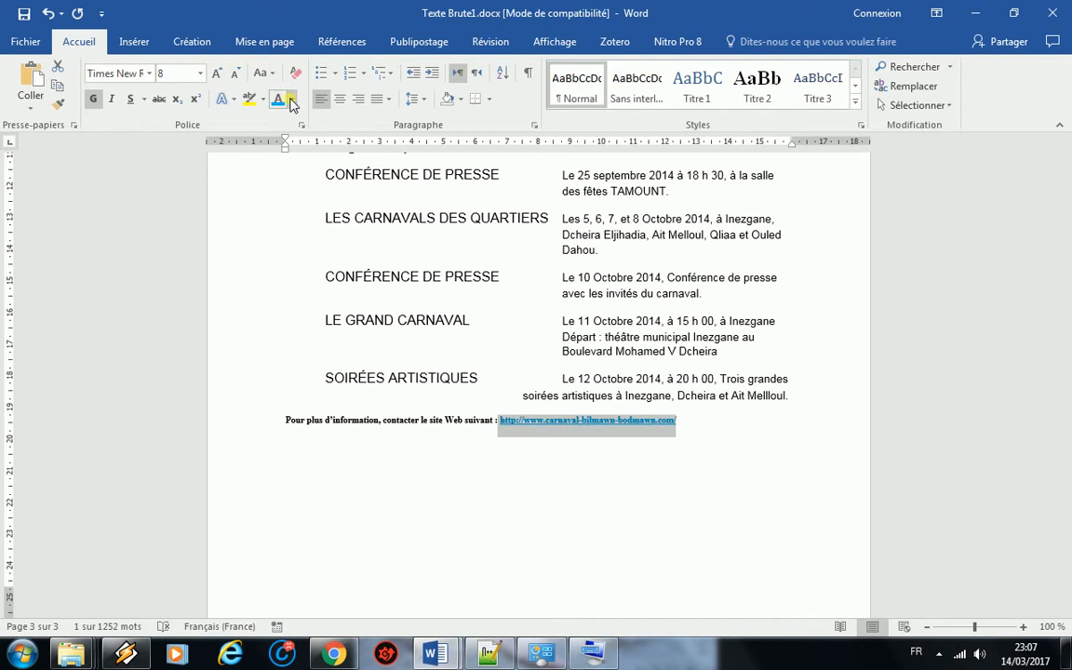
{"action": "left_click", "coordinate": [293, 101]}
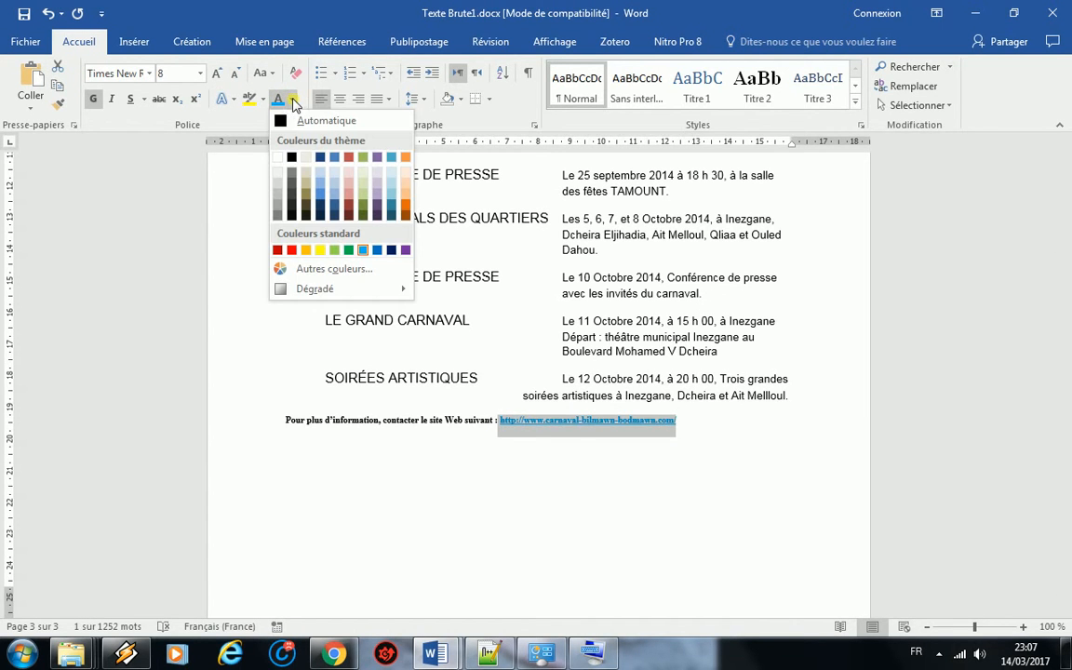
{"action": "left_click", "coordinate": [388, 260]}
Step: Review the font, style, size, colour and effect options in the Font dialog and close it without applying anything
{"action": "left_click_drag", "start_coordinate": [1061, 555], "coordinate": [1068, 177]}
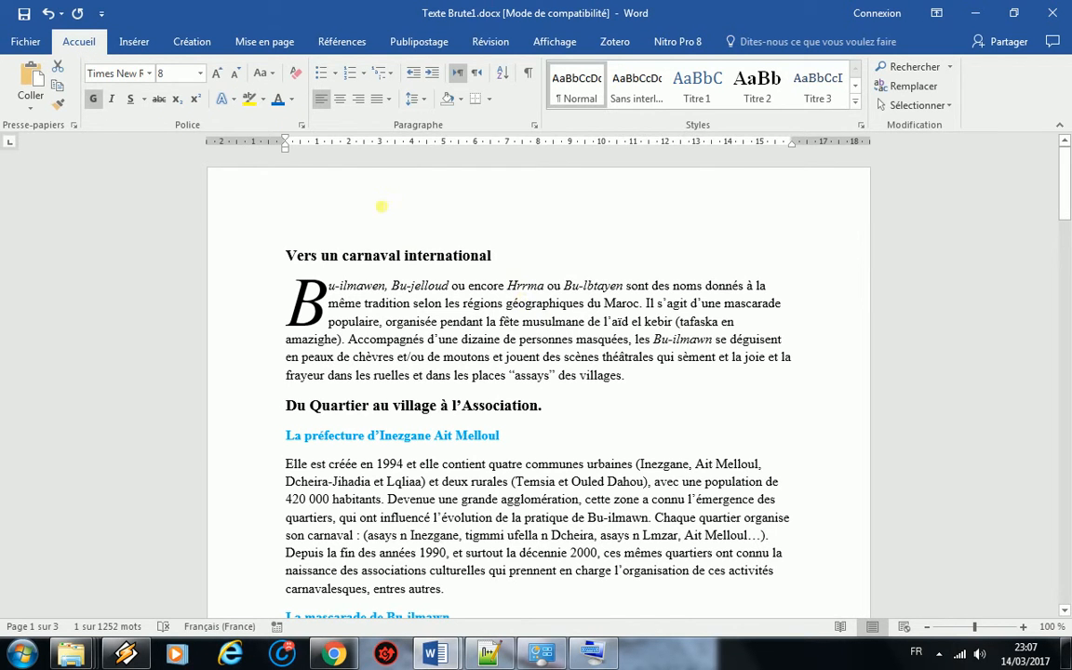
{"action": "left_click", "coordinate": [301, 129]}
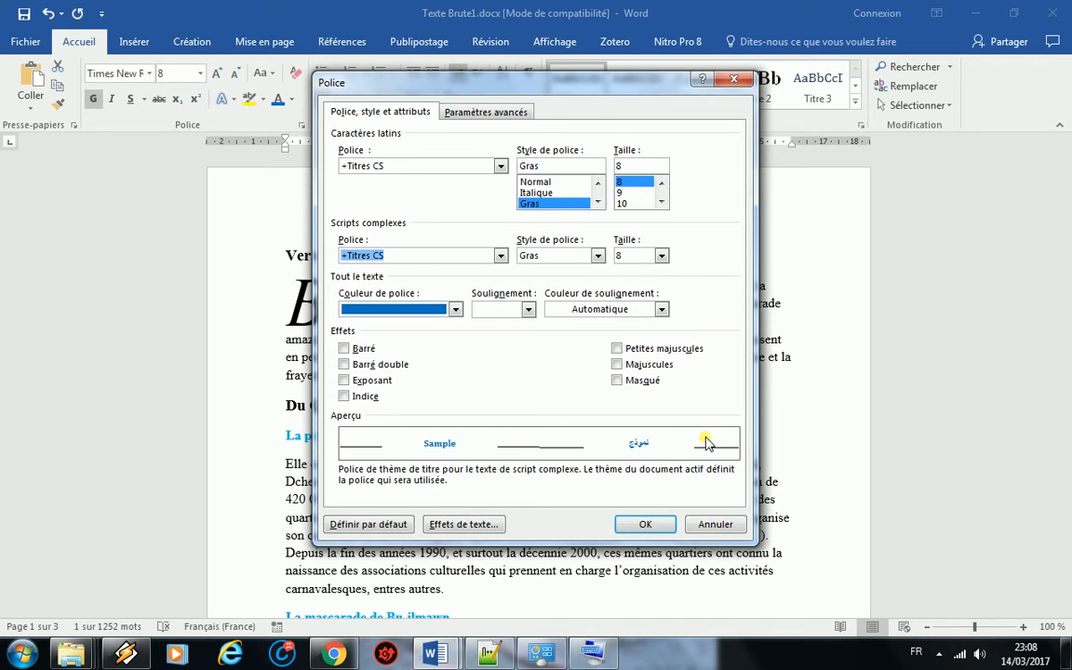
{"action": "left_click", "coordinate": [713, 526]}
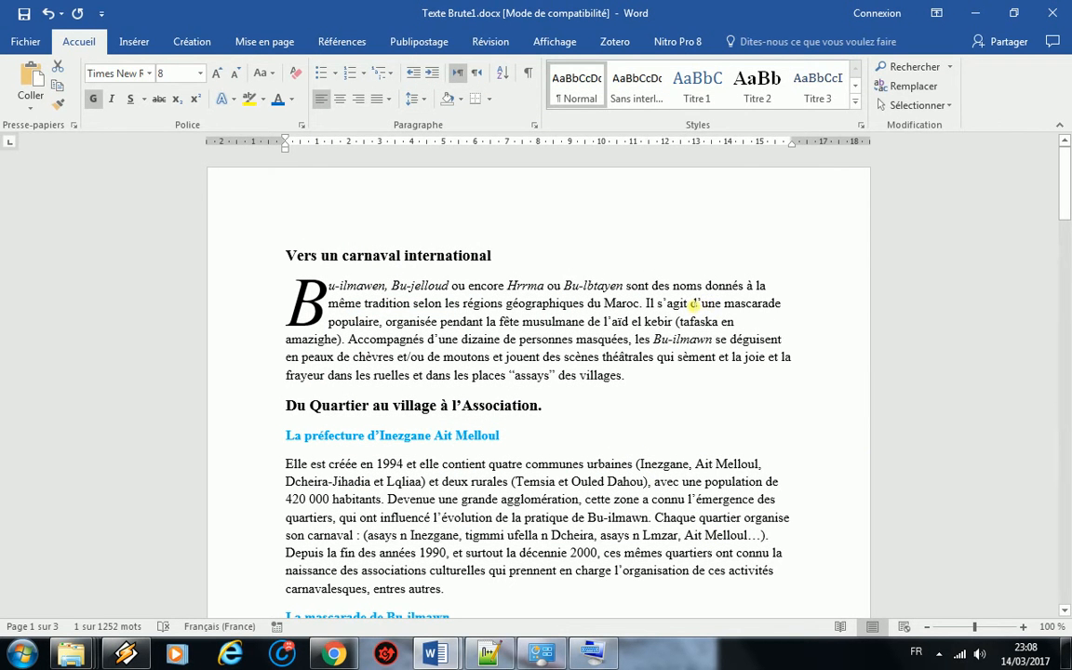
{"action": "scroll", "coordinate": [650, 323], "scroll_direction": "down", "scroll_amount": 15}
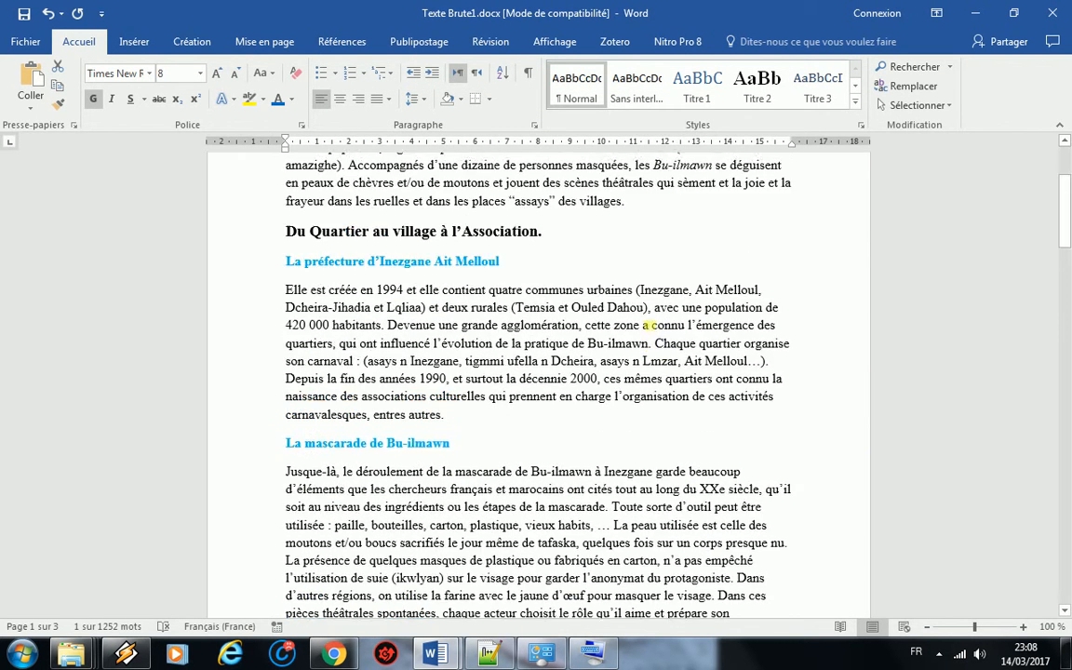
{"action": "scroll", "coordinate": [649, 326], "scroll_direction": "down", "scroll_amount": 5}
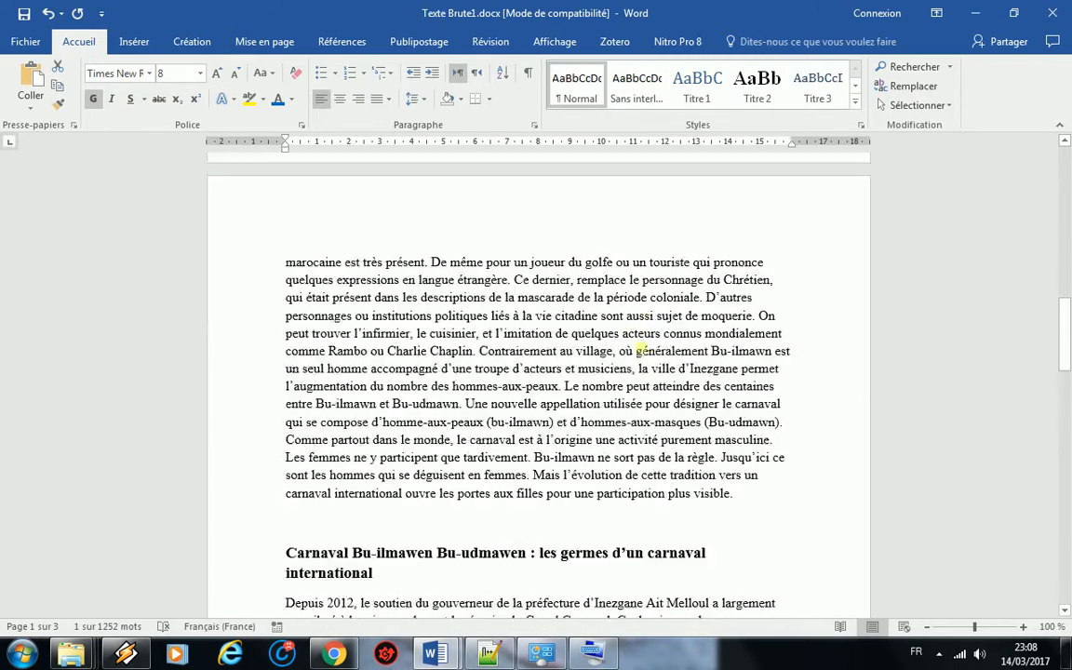
{"action": "scroll", "coordinate": [633, 346], "scroll_direction": "down", "scroll_amount": 4}
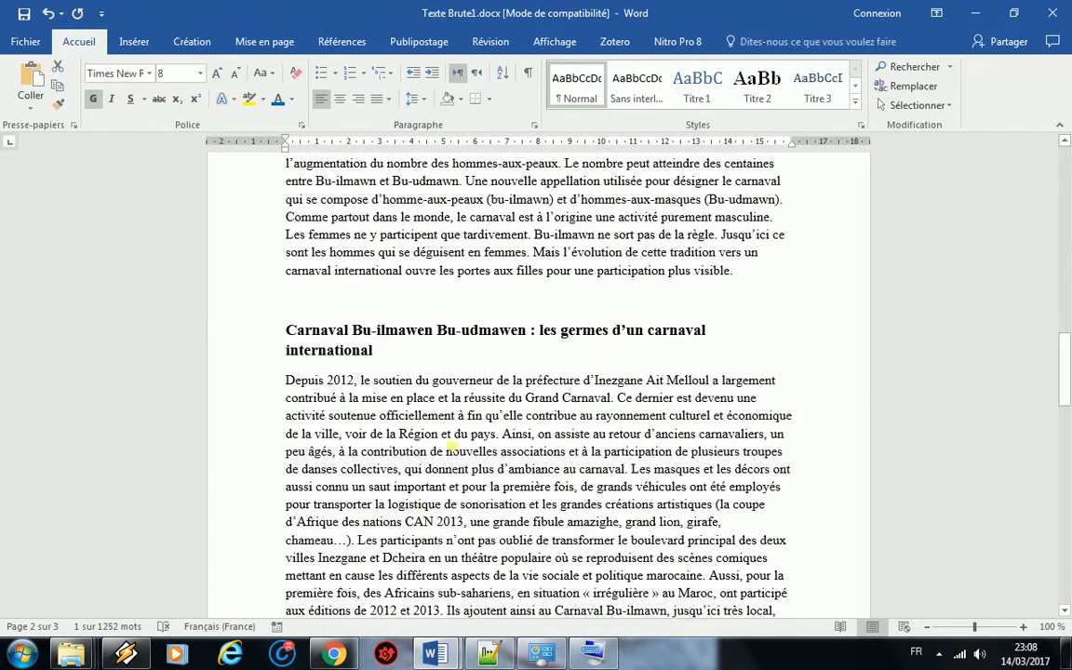
{"action": "left_click", "coordinate": [939, 653]}
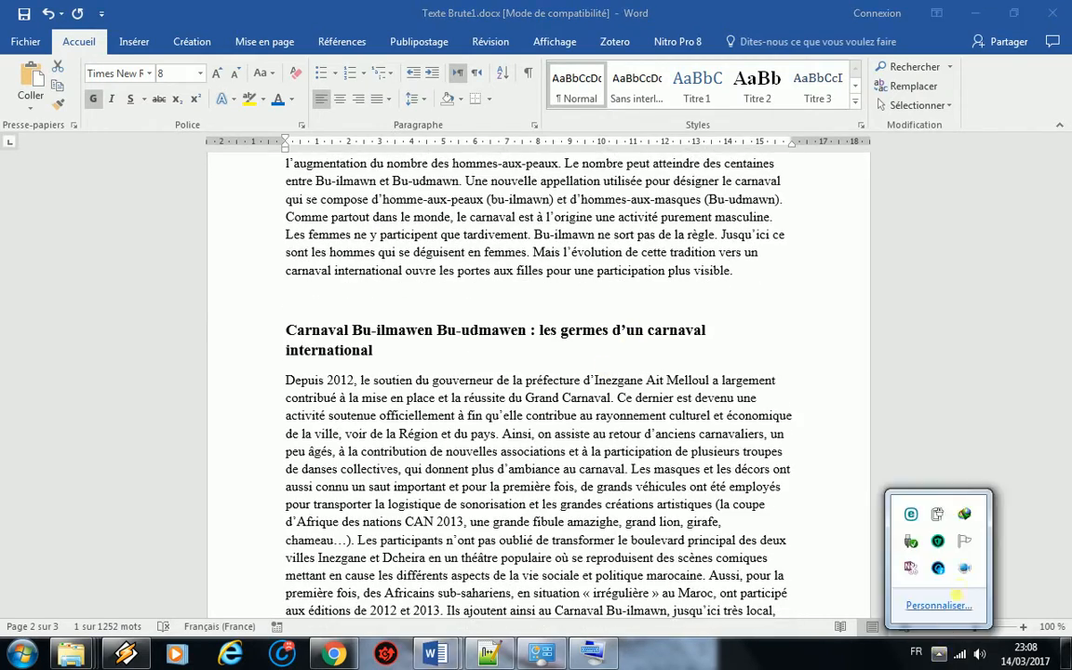